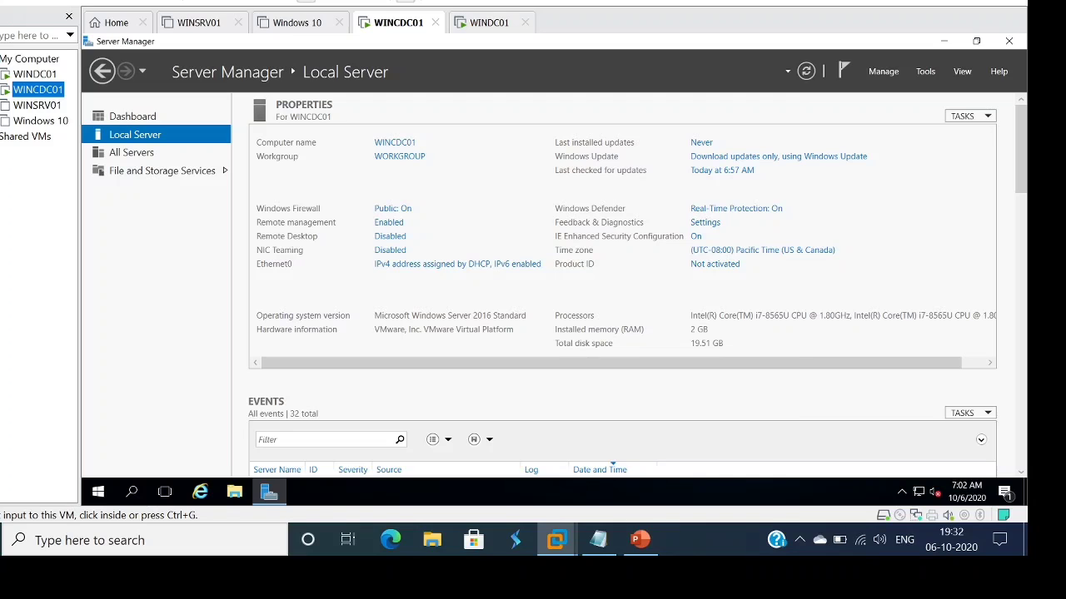
- Switch to the WINDC01 virtual machine and unlock it by entering the Administrator account's password
left_click(34, 74)
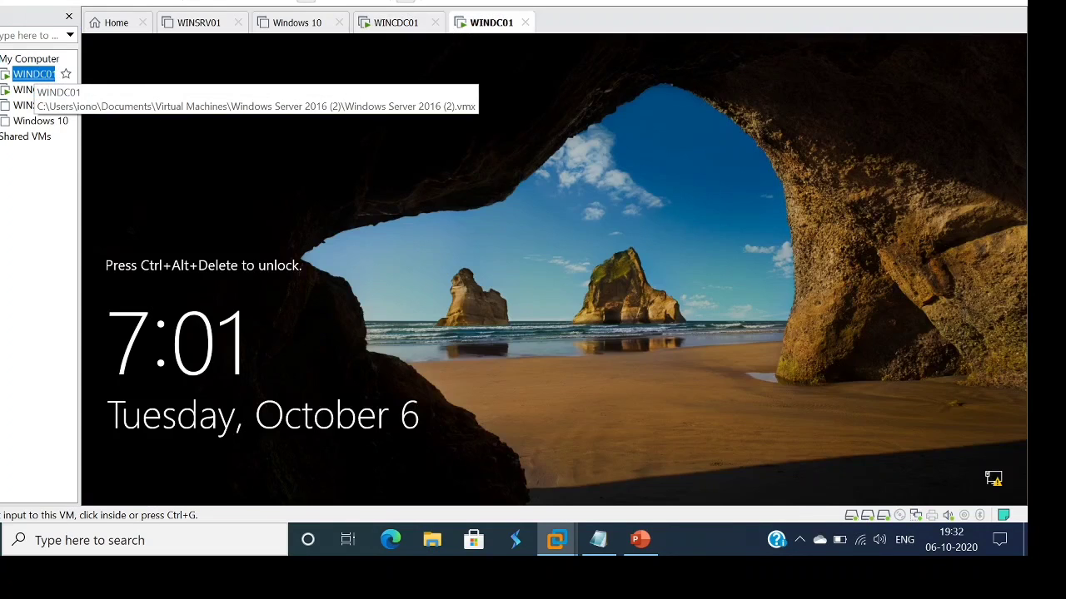
left_click(62, 0)
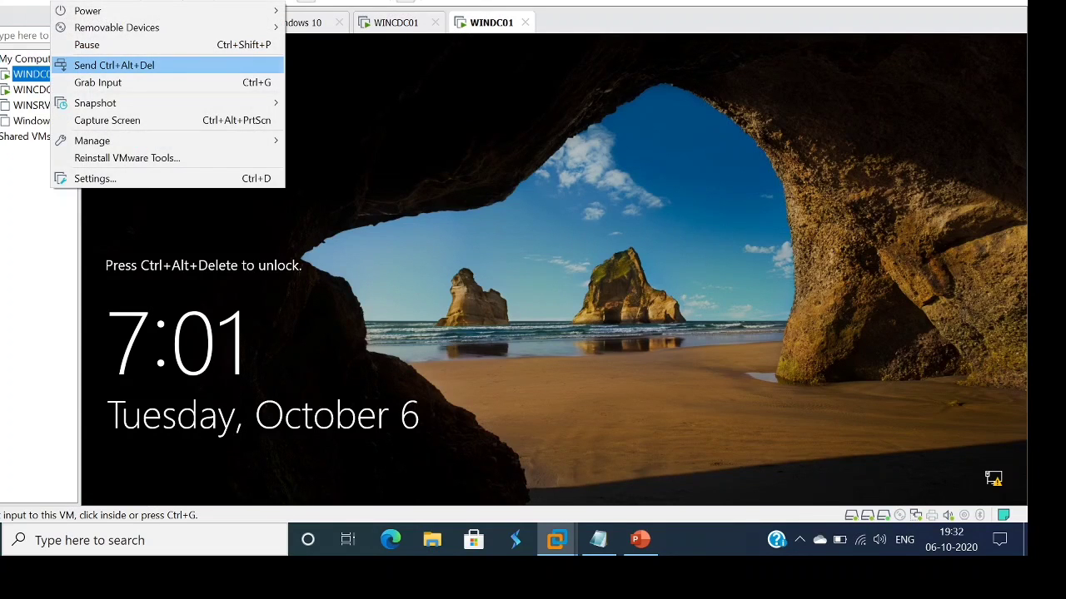
left_click(114, 65)
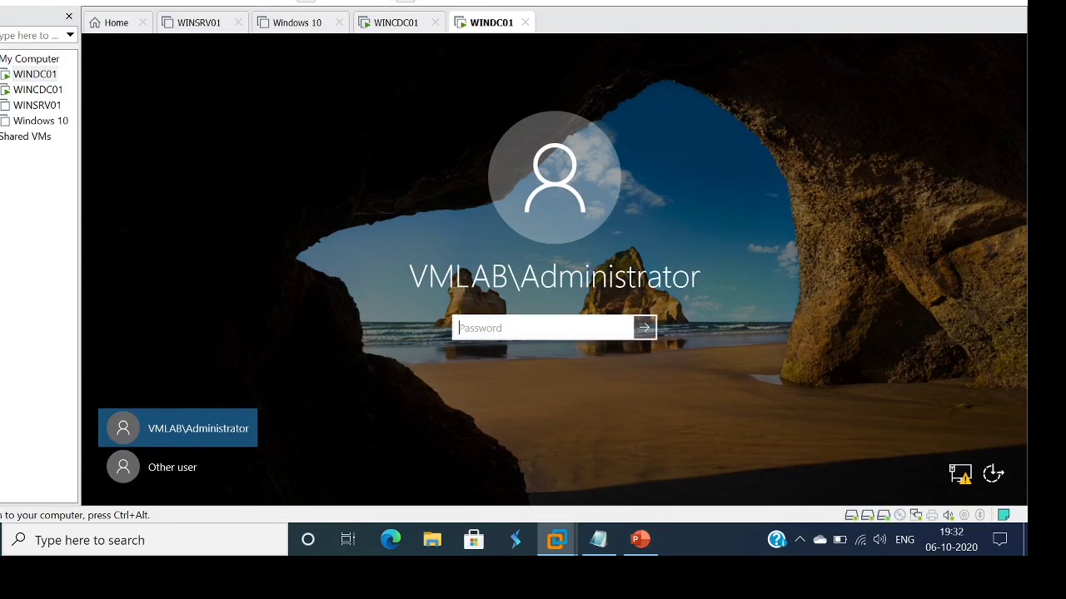
type("***********")
key("Return")
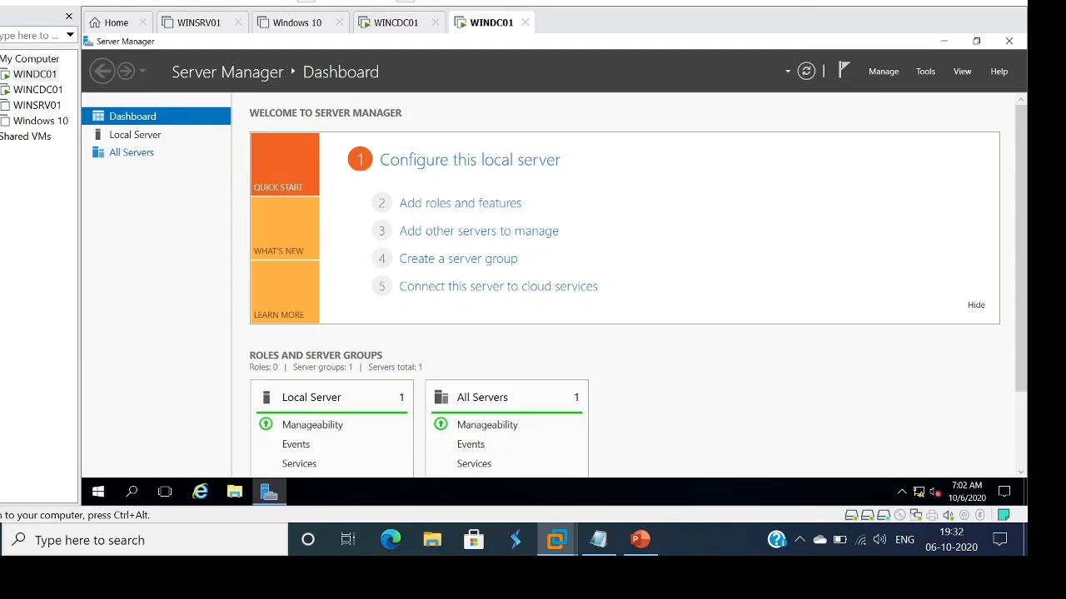
- View WINDC01's local server properties and open Active Directory Users and Computers
left_click(135, 135)
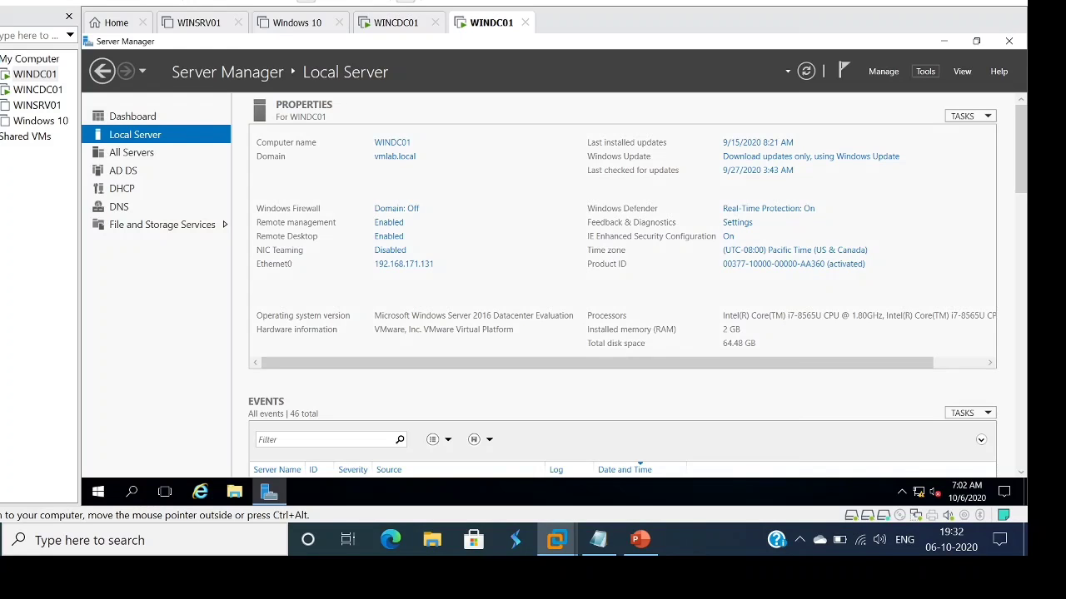
left_click(925, 71)
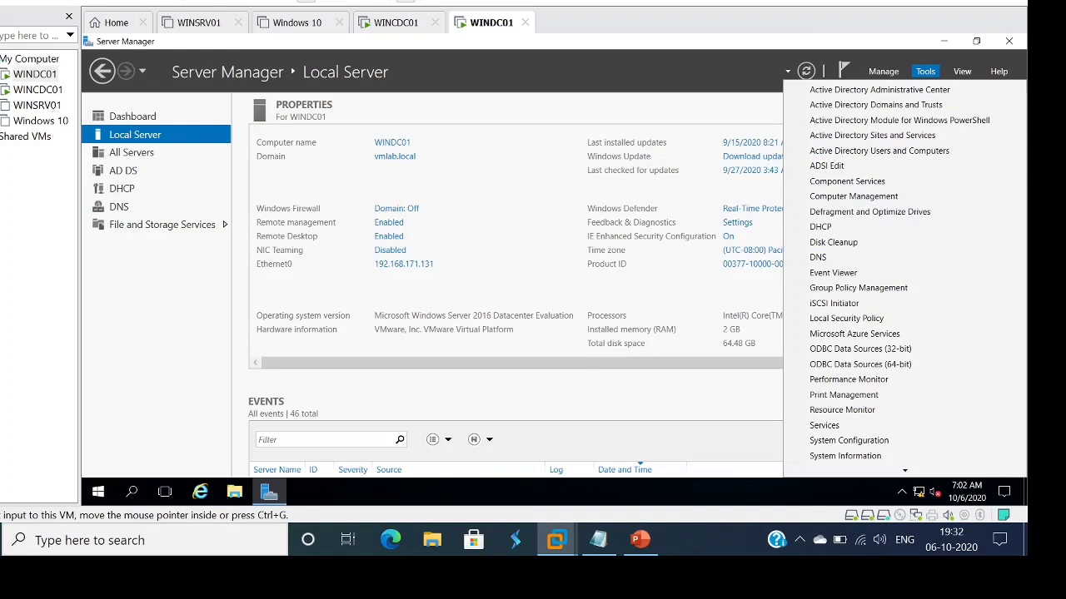
left_click(880, 151)
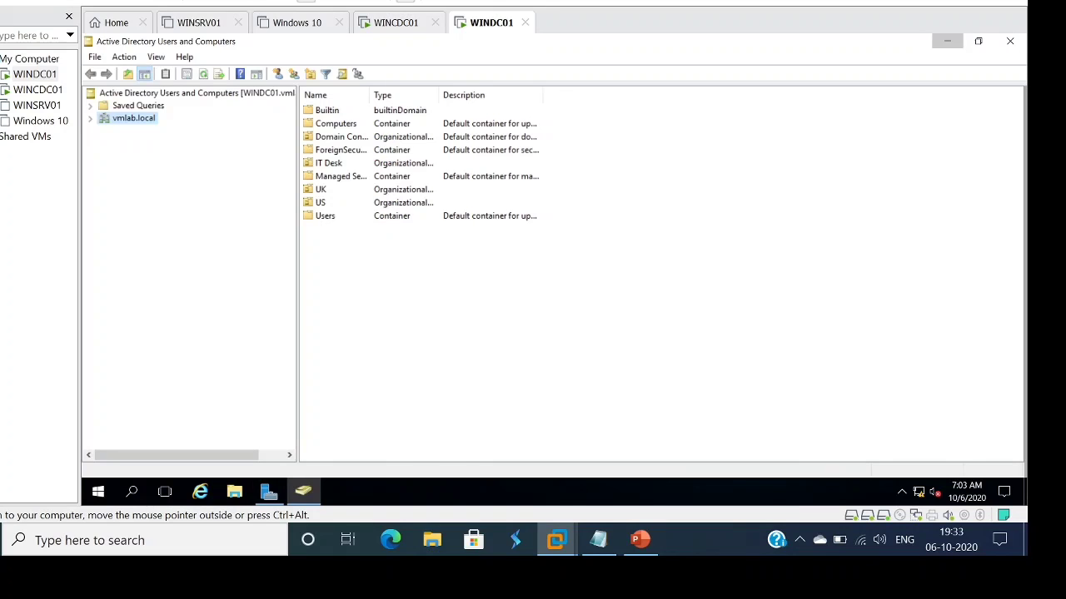
left_click(948, 41)
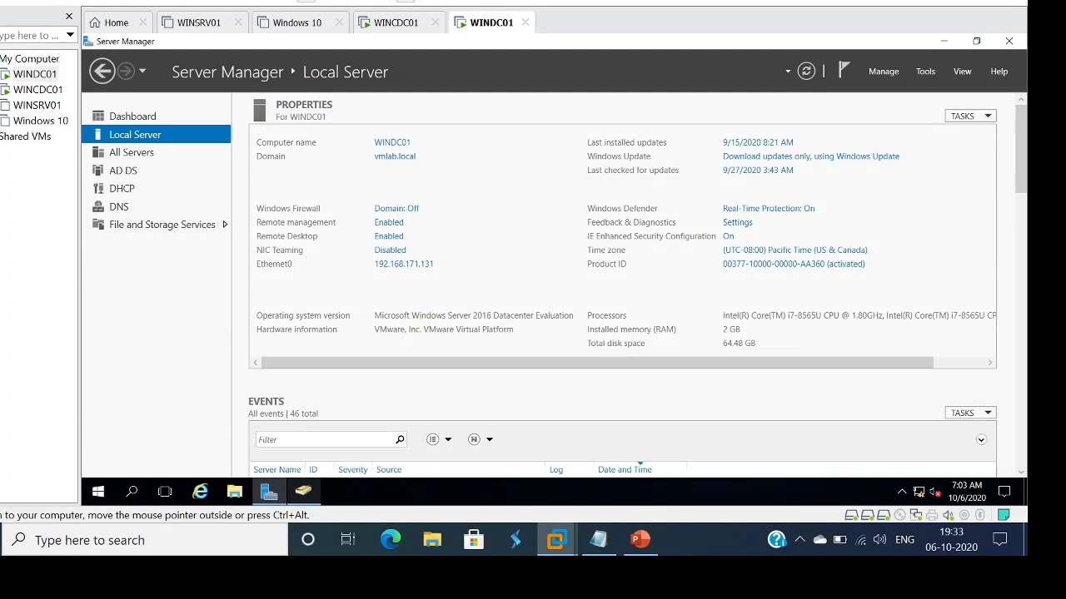
left_click(302, 491)
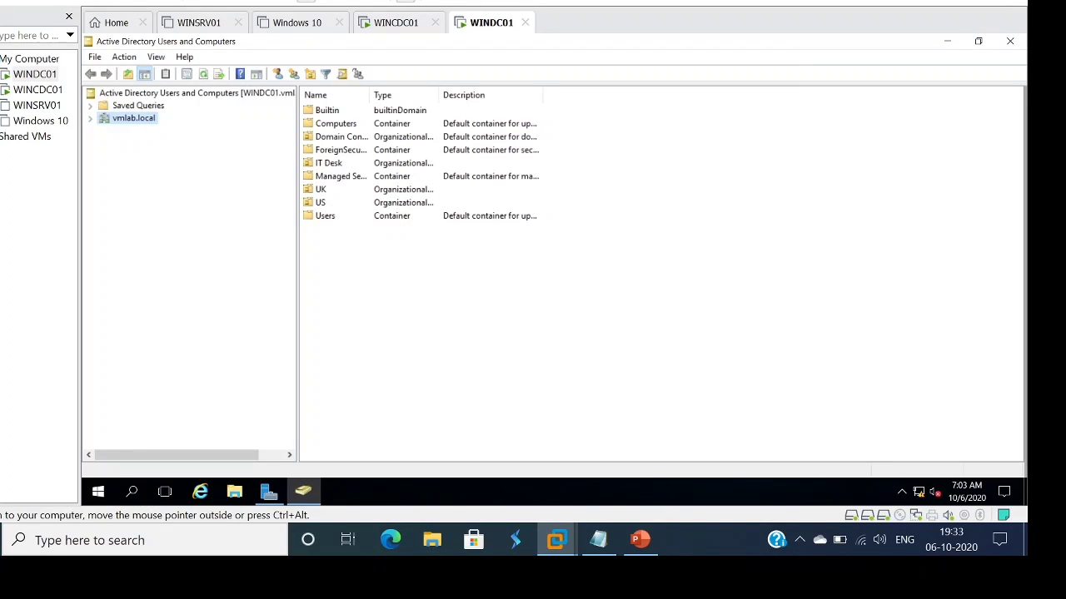
- Expand the vmlab.local domain and examine the contents of the US and UK organizational units
left_click(90, 118)
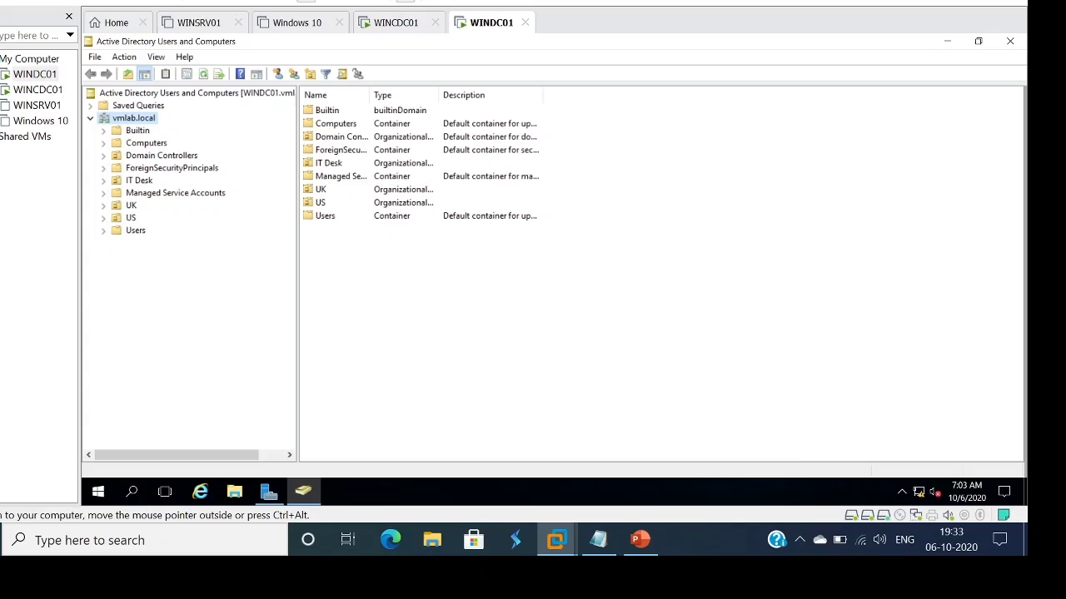
left_click(131, 218)
left_click(131, 205)
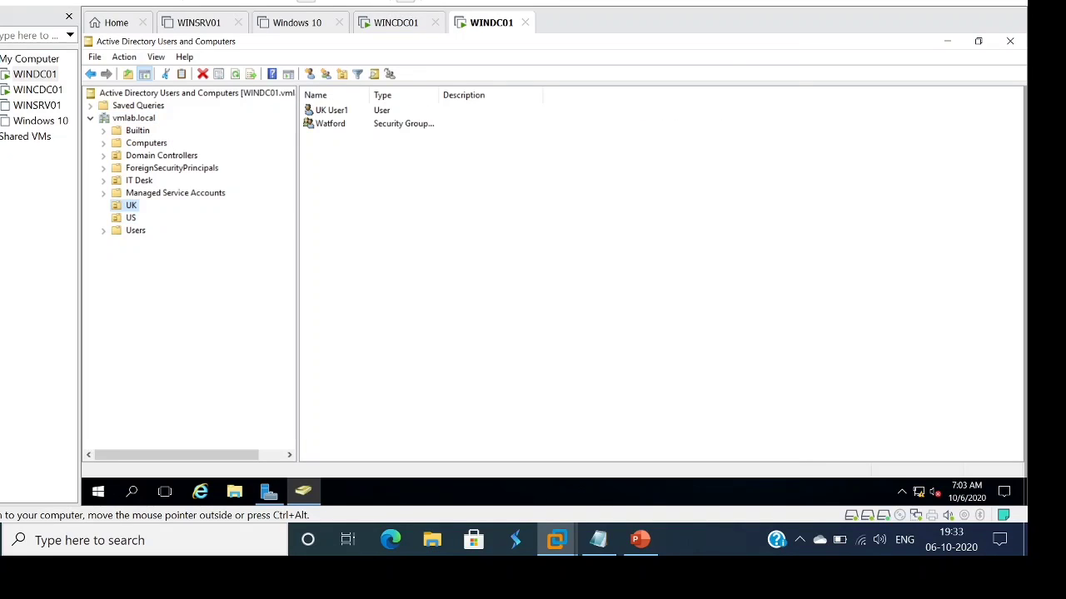
- Switch to the WINCDC01 virtual machine and open its Network Connections by running ncpa.cpl
left_click(38, 89)
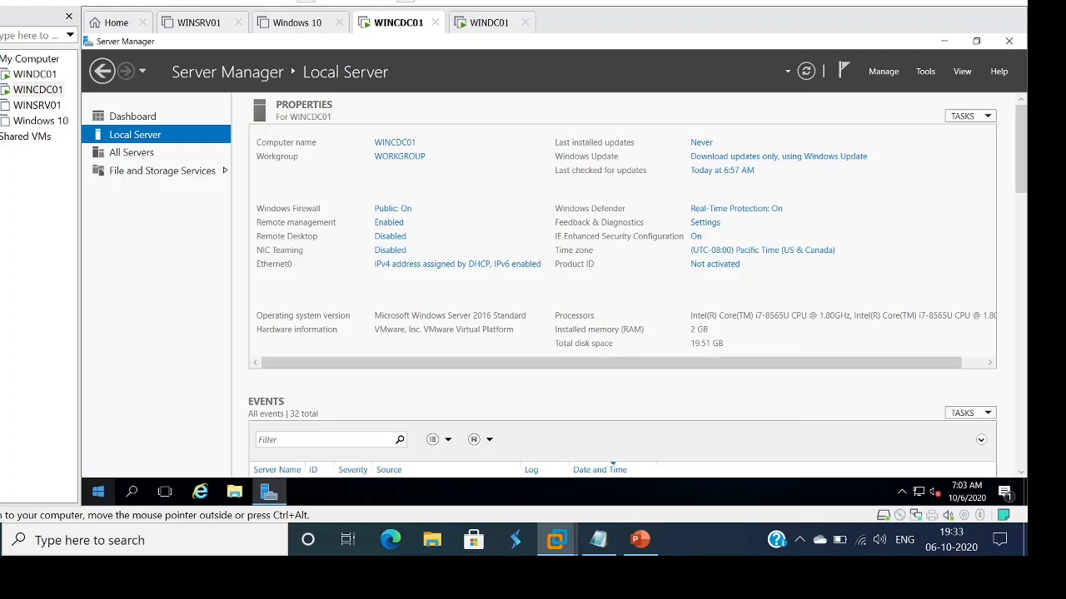
right_click(98, 492)
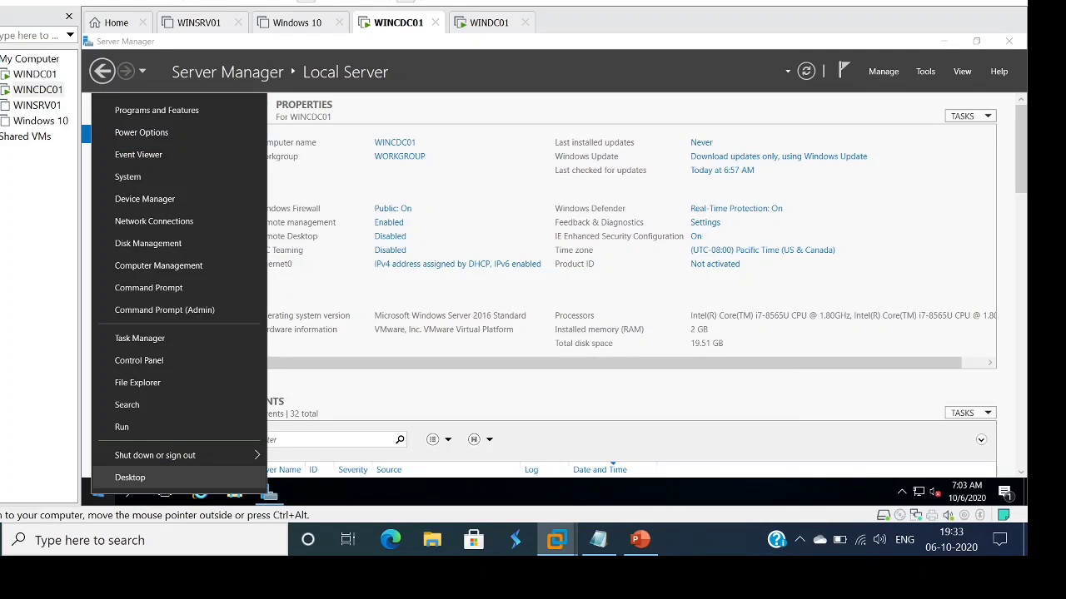
left_click(122, 426)
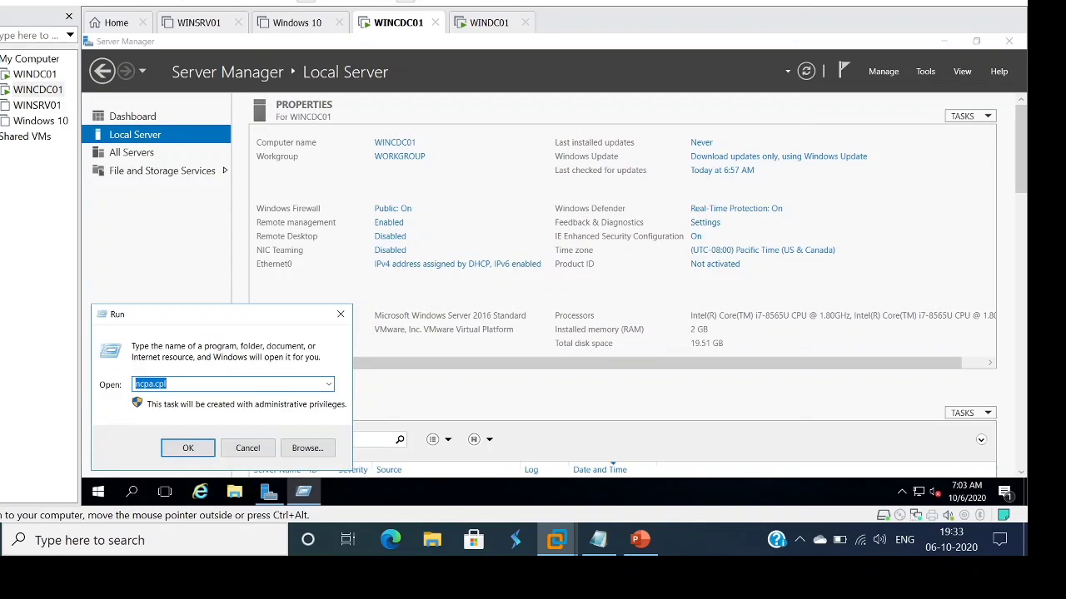
key("Return")
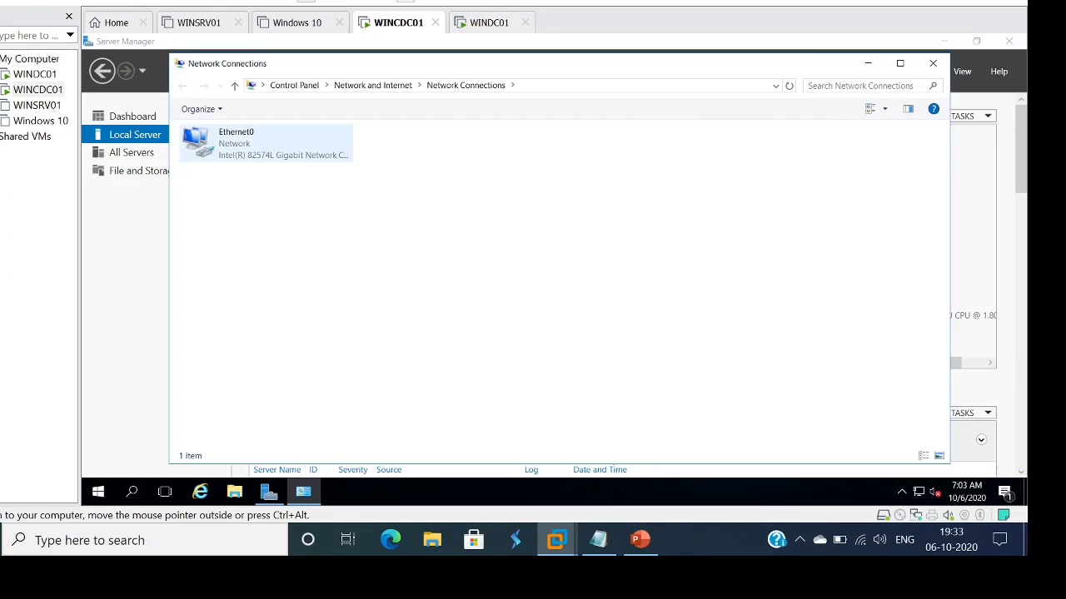
- Open the Ethernet0 adapter's properties and disable Internet Protocol Version 6 (TCP/IPv6)
right_click(261, 143)
key("Up")
key("Return")
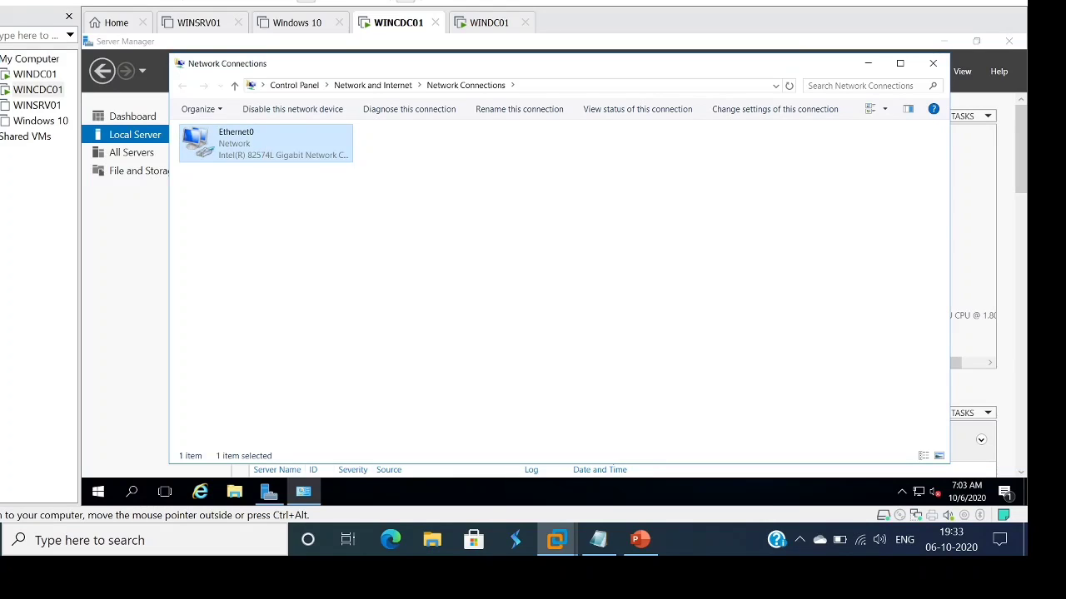
left_click(288, 264)
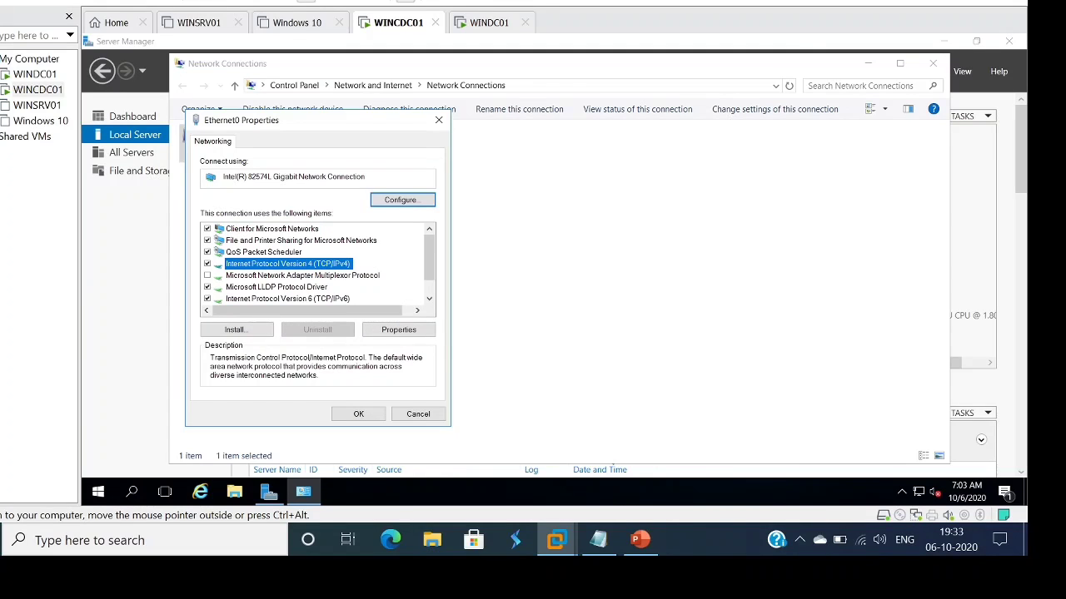
left_click(207, 299)
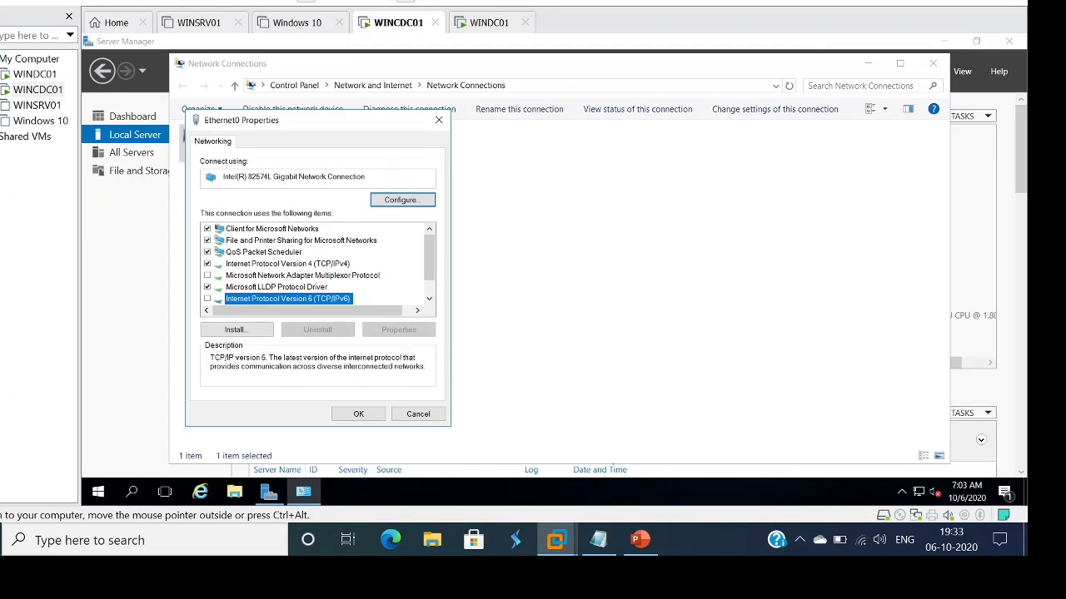
- Give IPv4 the static address 192.168.171.189, subnet mask 255.255.255.0 and default gateway 192.168.171.1, using the values noted in Notepad
left_click(287, 264)
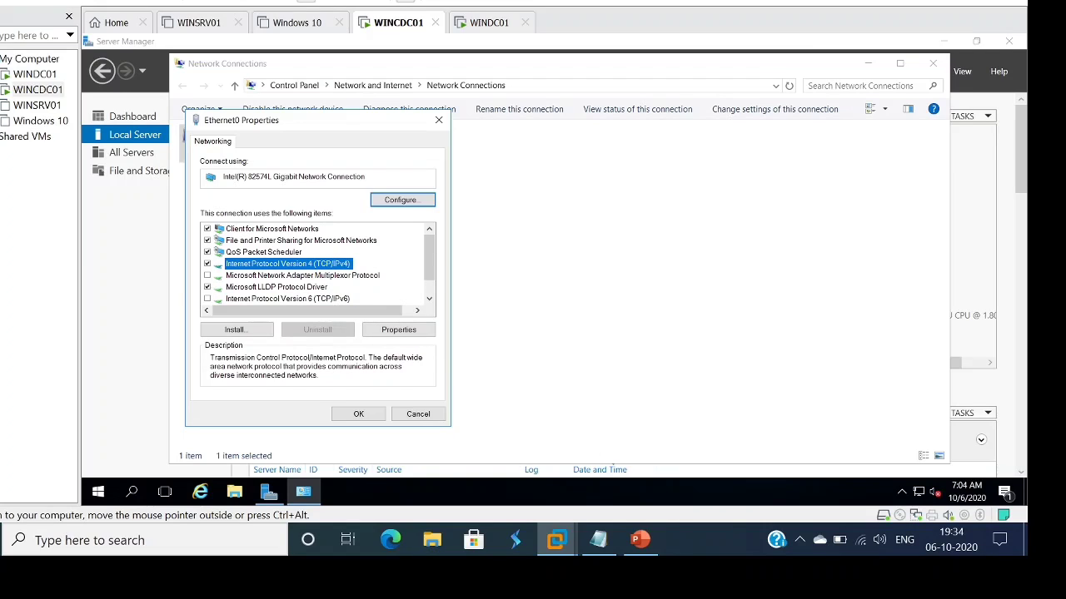
left_click(399, 330)
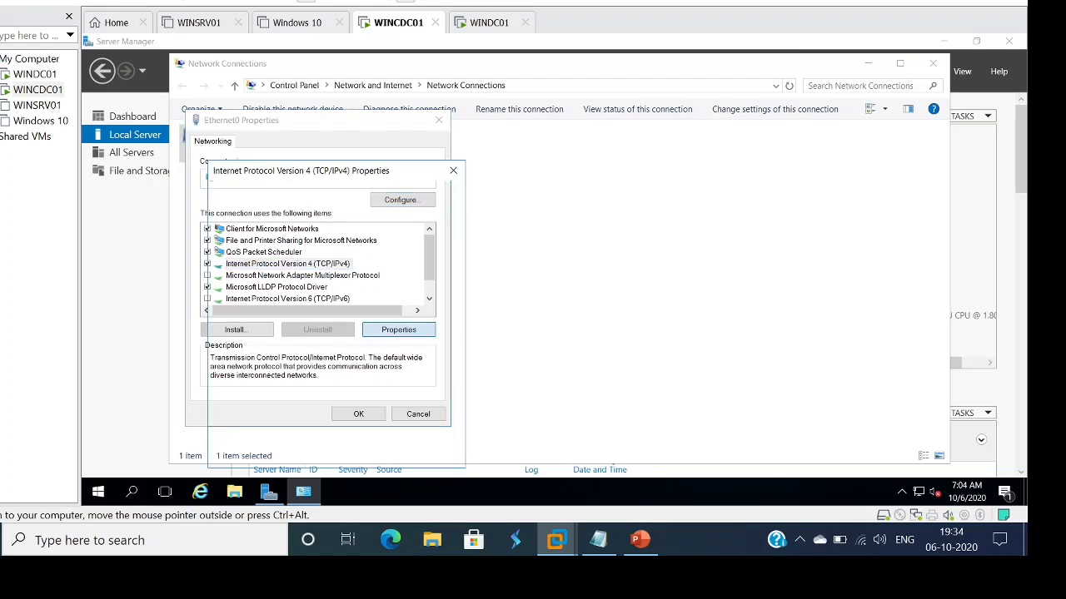
left_click(233, 267)
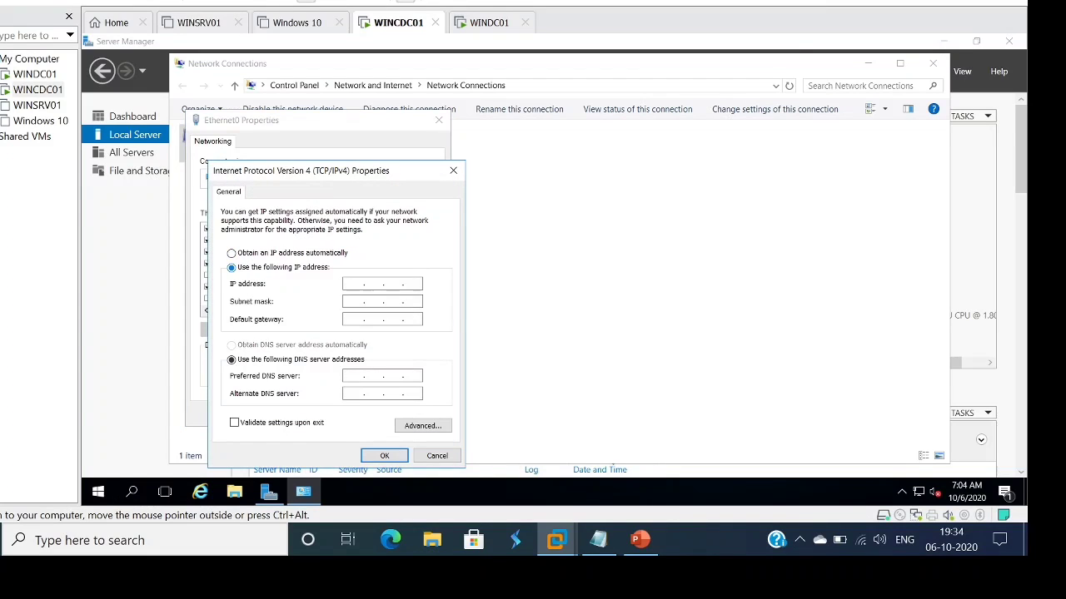
left_click(598, 539)
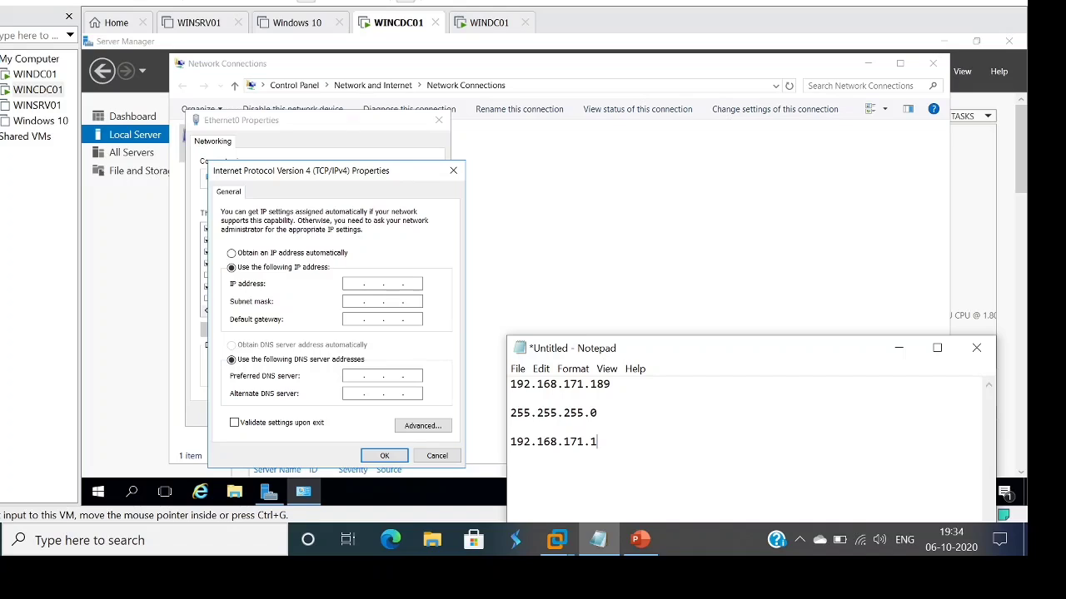
left_click(358, 284)
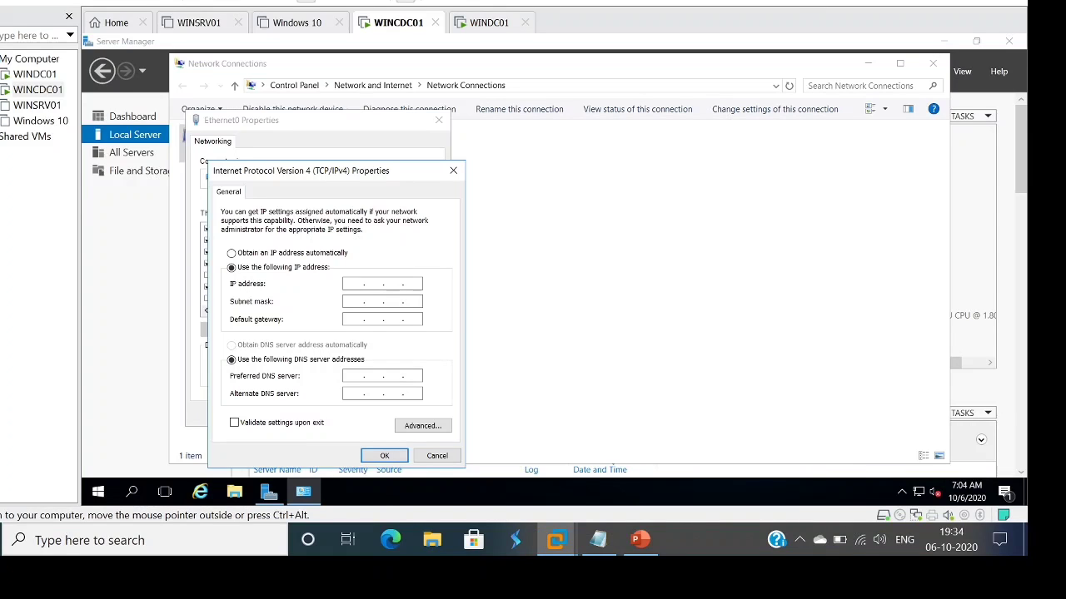
type("192 . 168 . 171 . 189")
key("Tab")
key("Tab")
type("192 . 168 . 171")
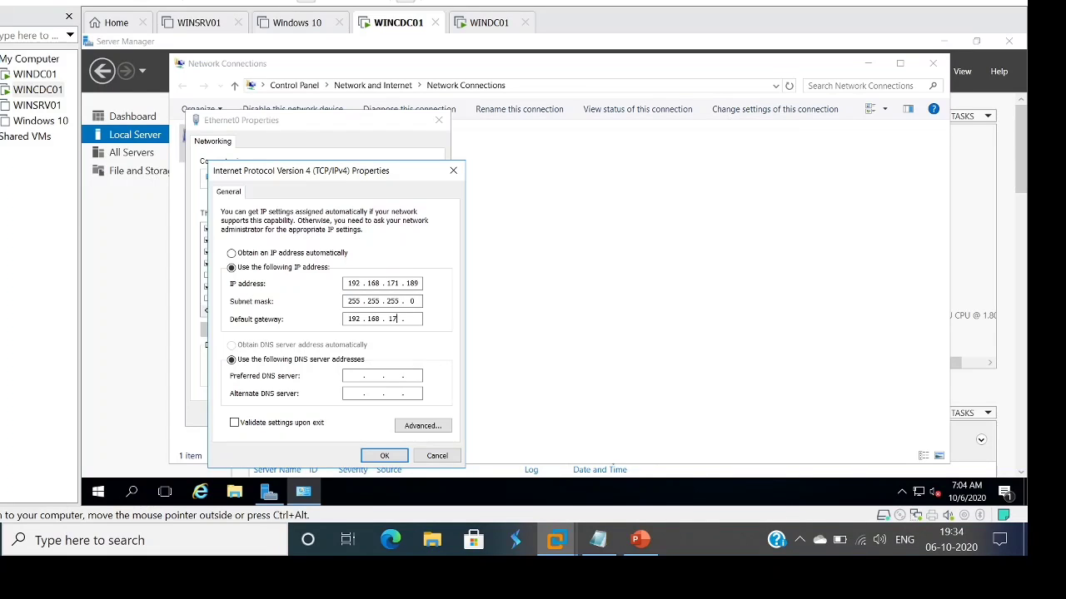
- Set the preferred DNS server to 192.168.171.131 and apply the Ethernet0 settings
key("Tab")
key("Tab")
type("192 . 168 . 171 . 131")
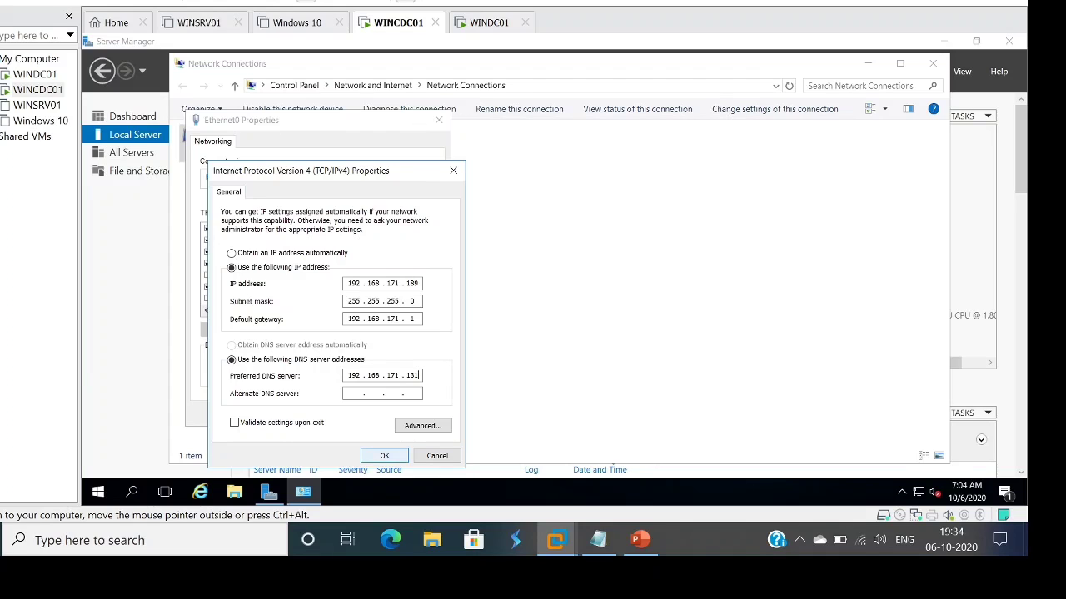
left_click(385, 455)
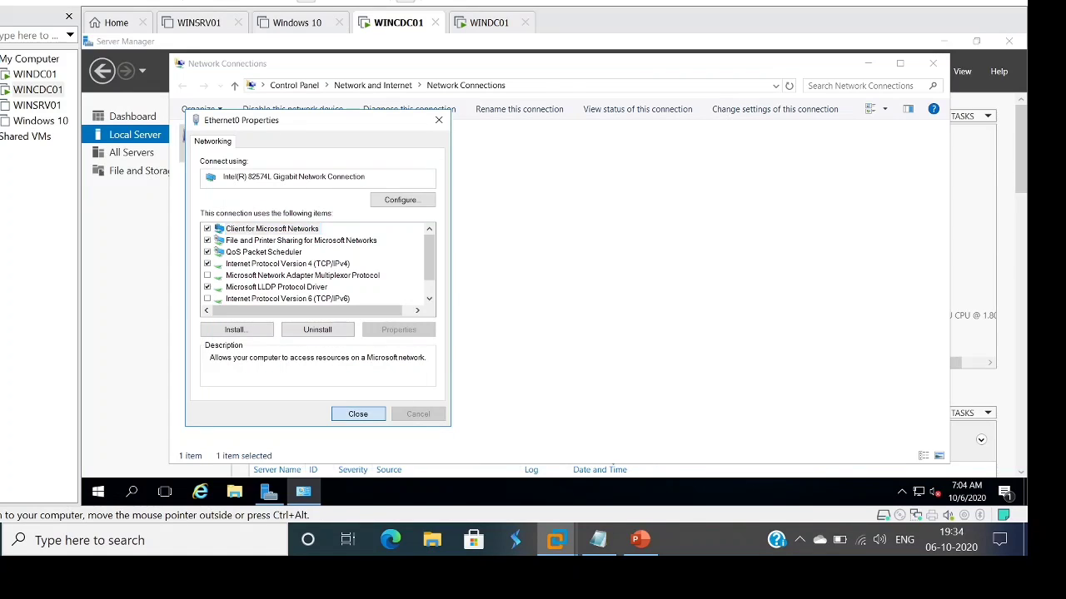
left_click(358, 414)
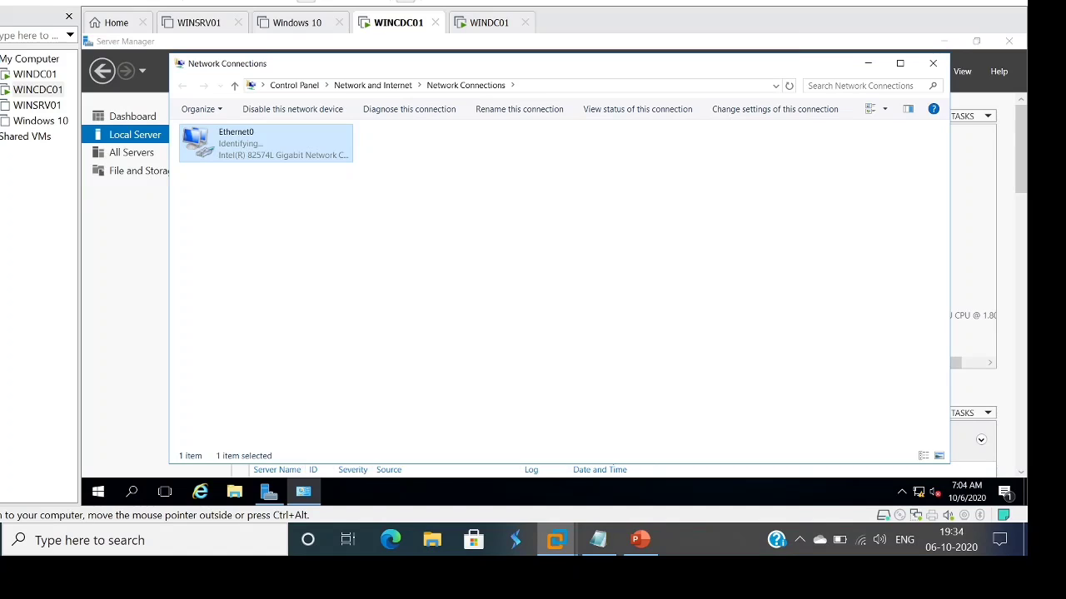
- Close Network Connections and allow the PC to be discoverable on Network 2
left_click(932, 63)
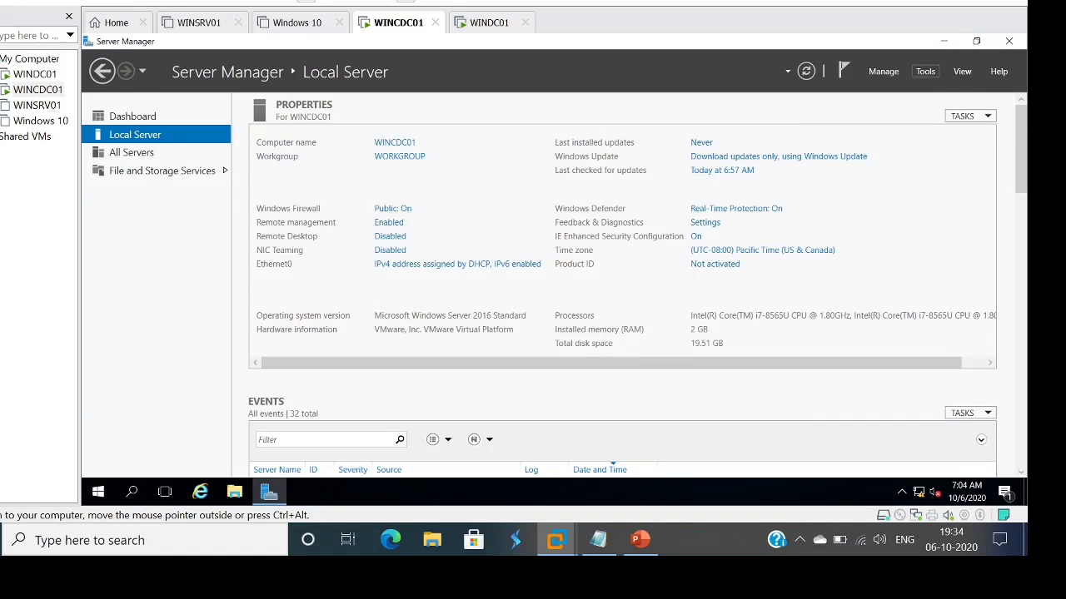
left_click(924, 72)
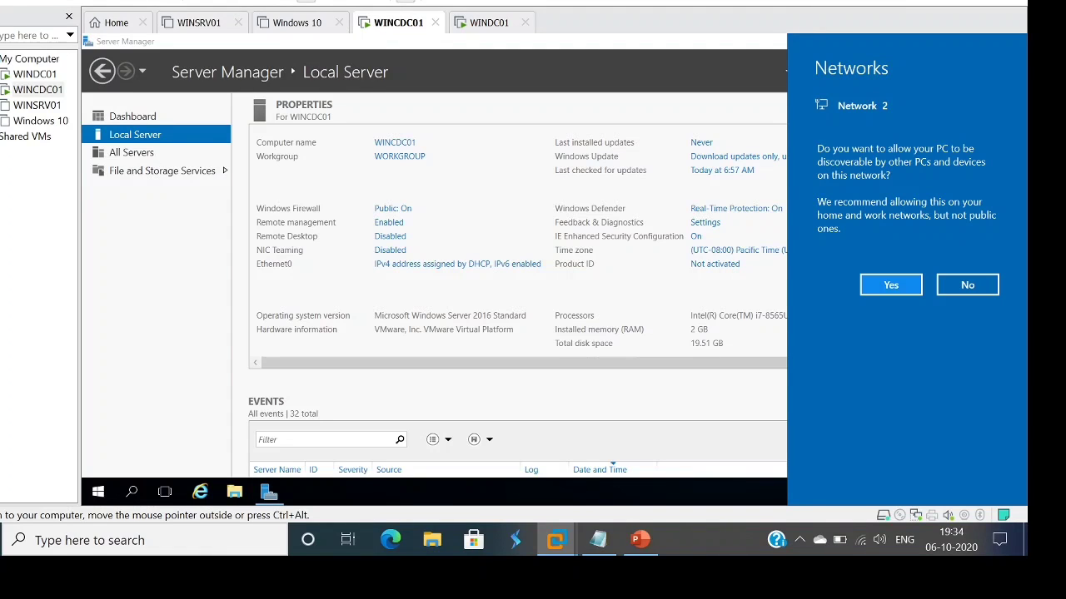
left_click(890, 285)
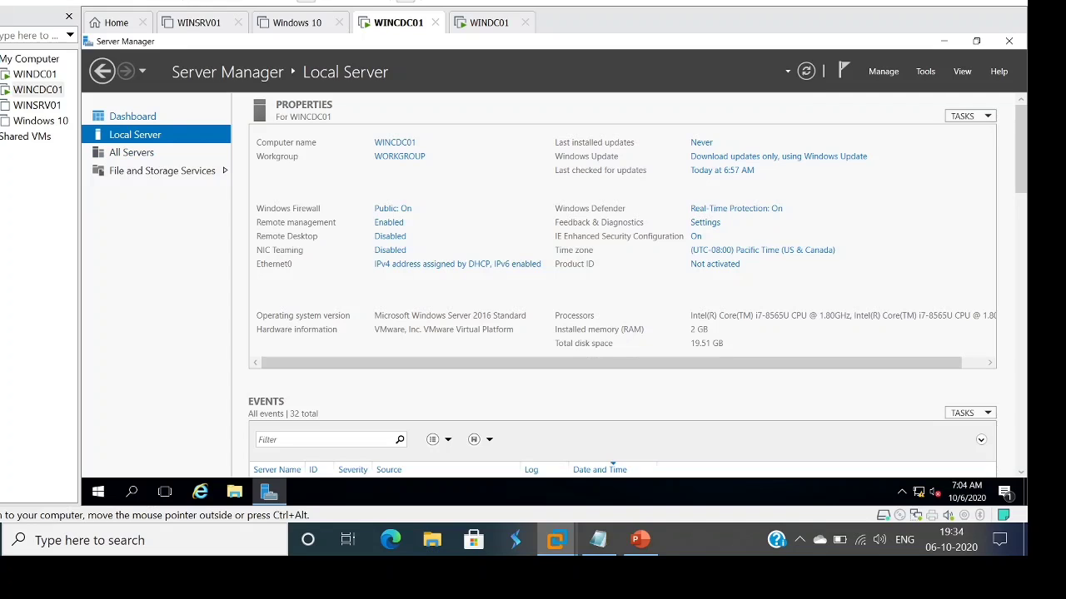
- Start the Add Roles and Features Wizard from the dashboard and proceed with role-based or feature-based installation to the server selection
left_click(133, 116)
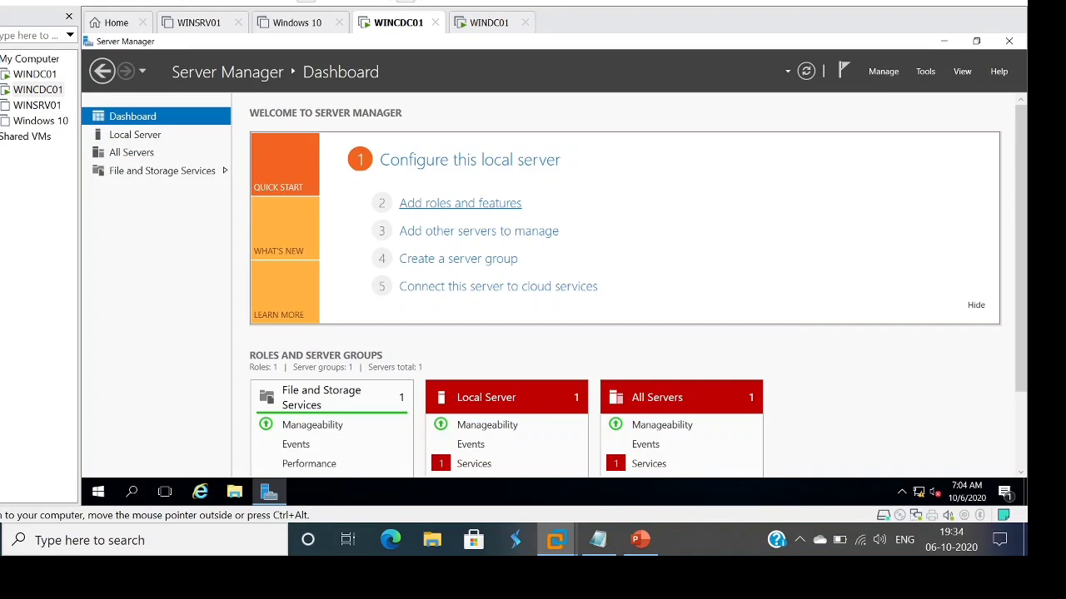
left_click(460, 203)
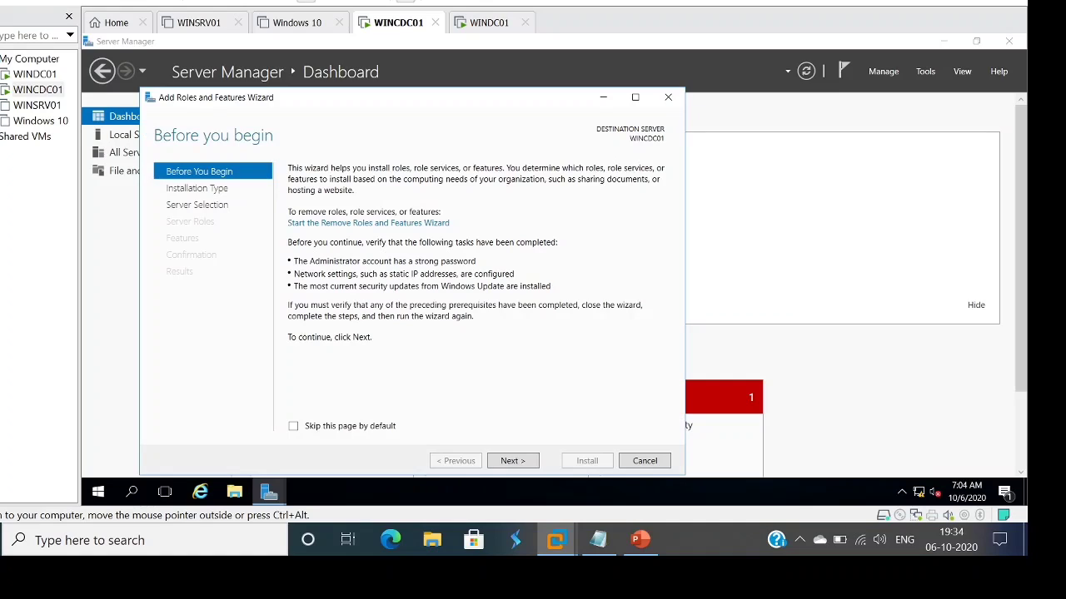
left_click(635, 98)
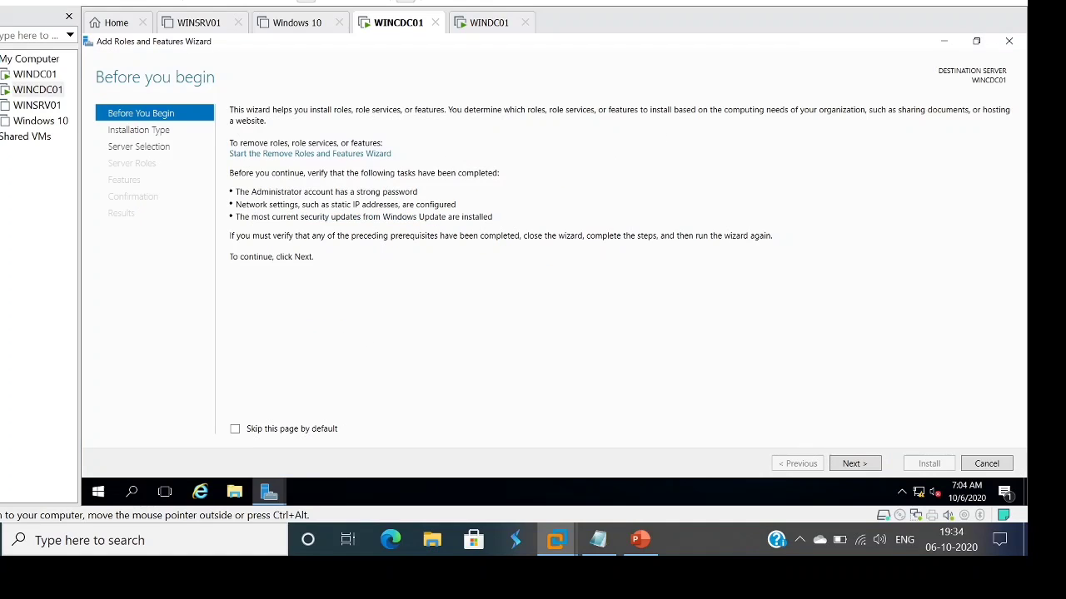
left_click(855, 463)
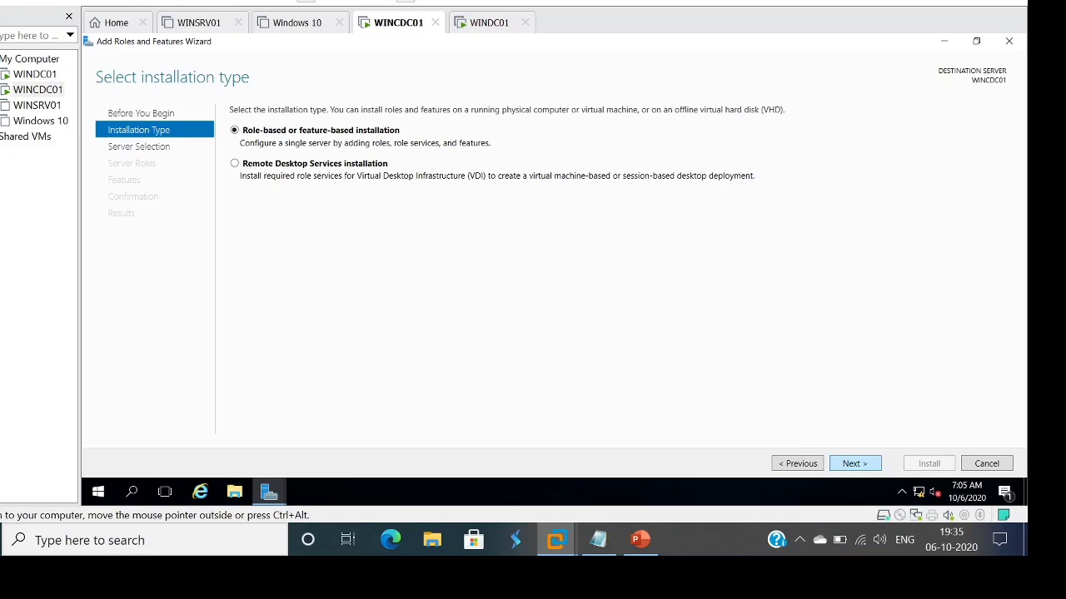
left_click(855, 463)
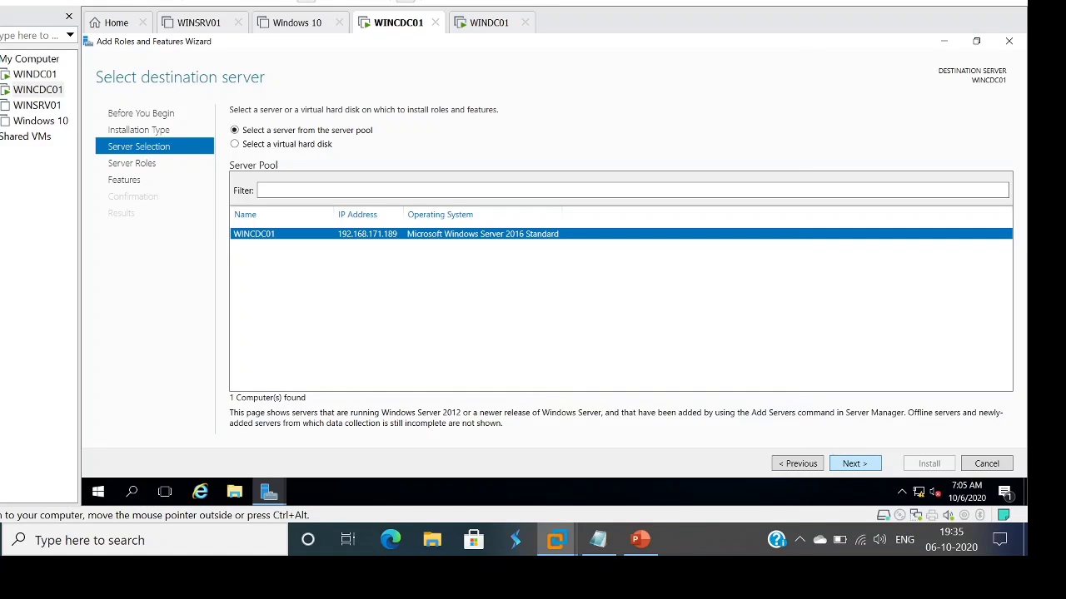
- Install the Active Directory Domain Services role with its required features and management tools on WINCDC01
left_click(855, 464)
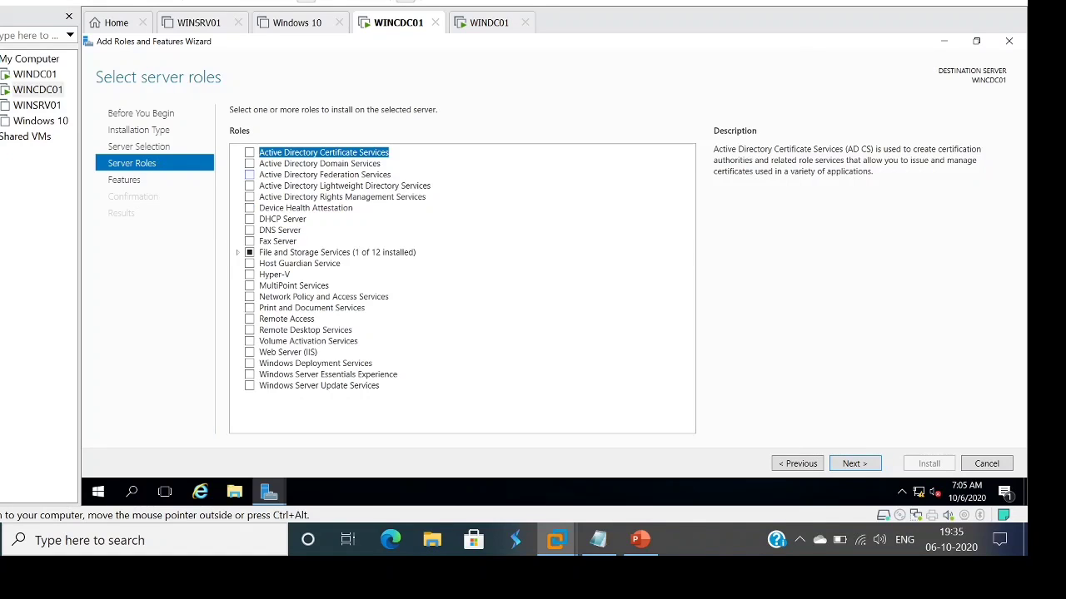
left_click(249, 164)
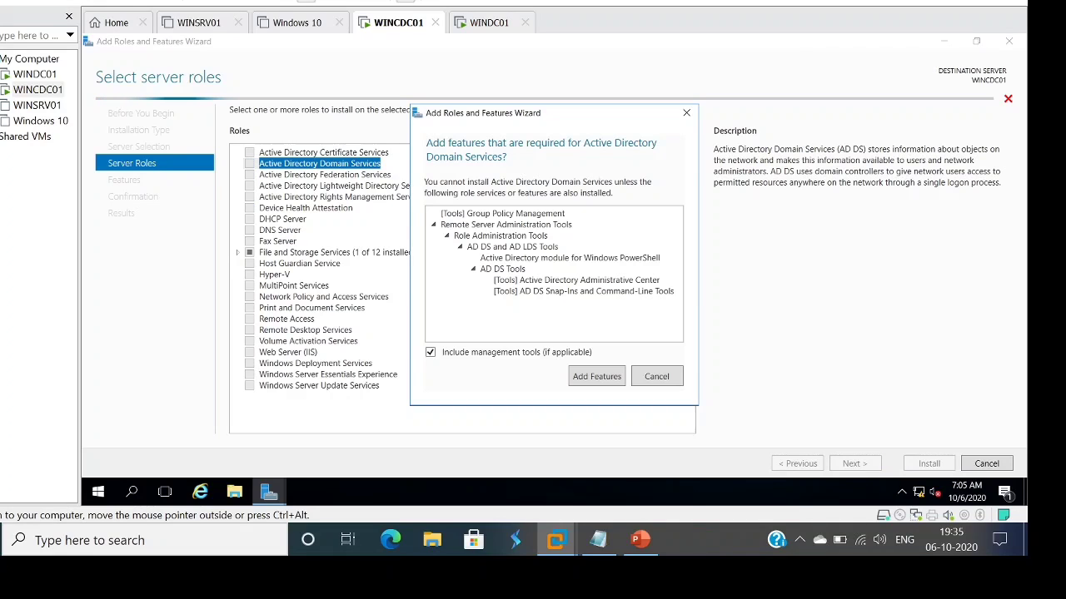
left_click(596, 376)
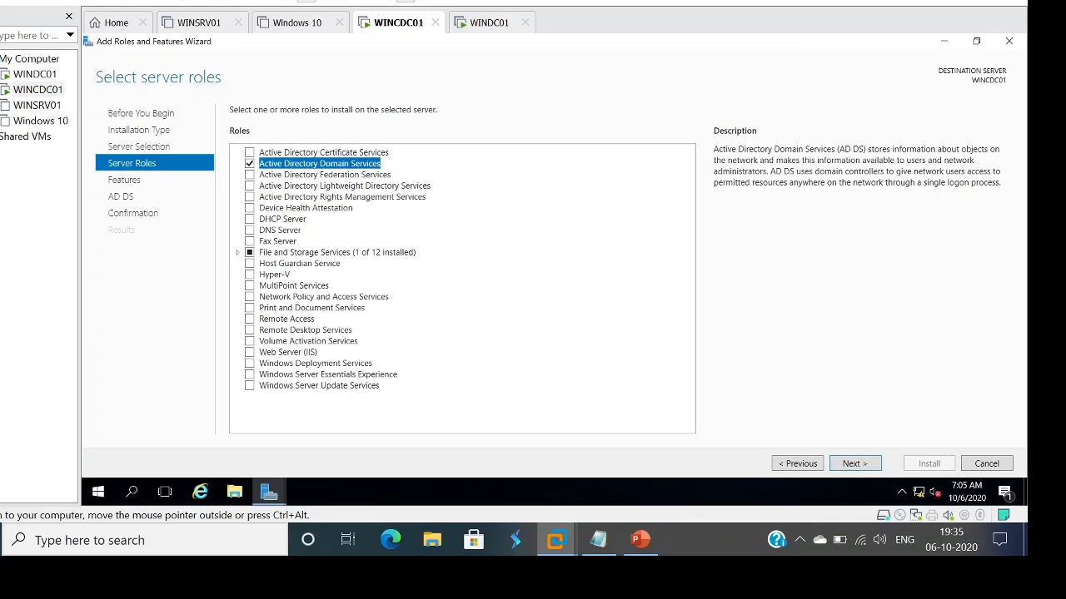
left_click(854, 464)
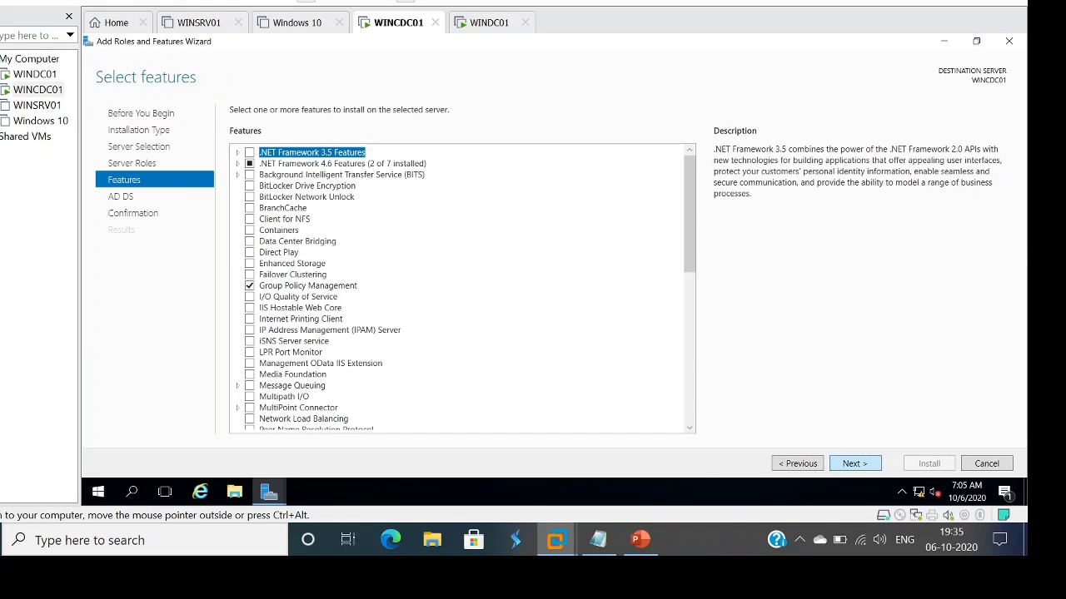
left_click(854, 463)
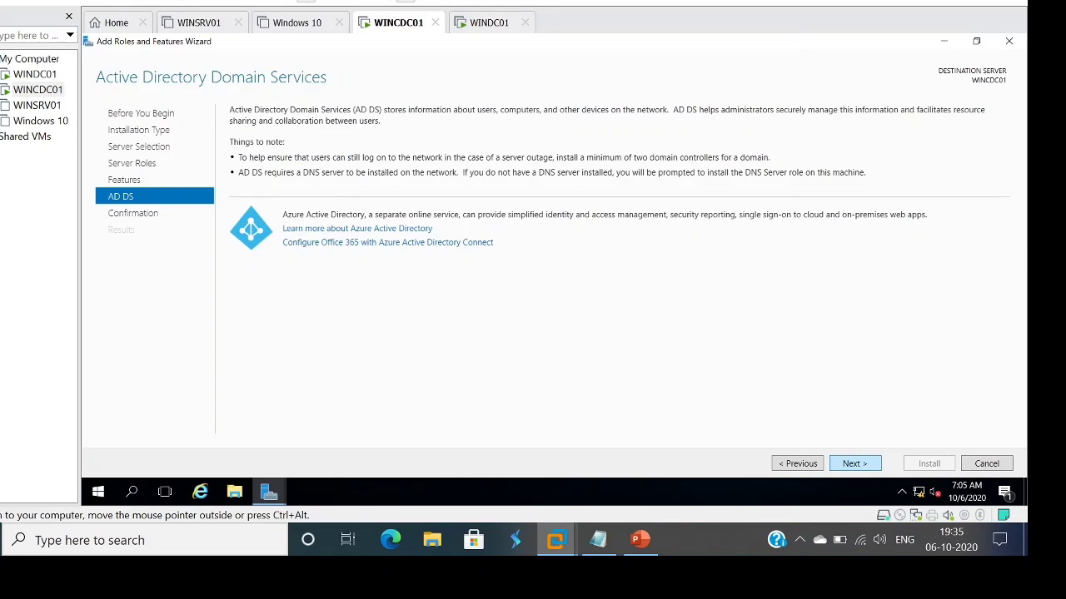
left_click(854, 464)
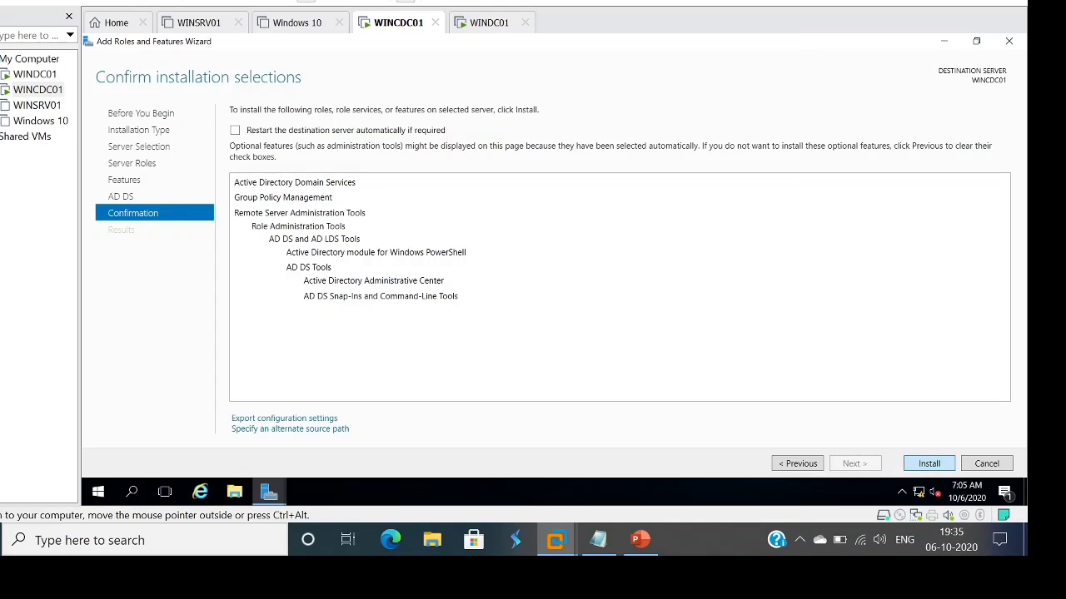
left_click(929, 464)
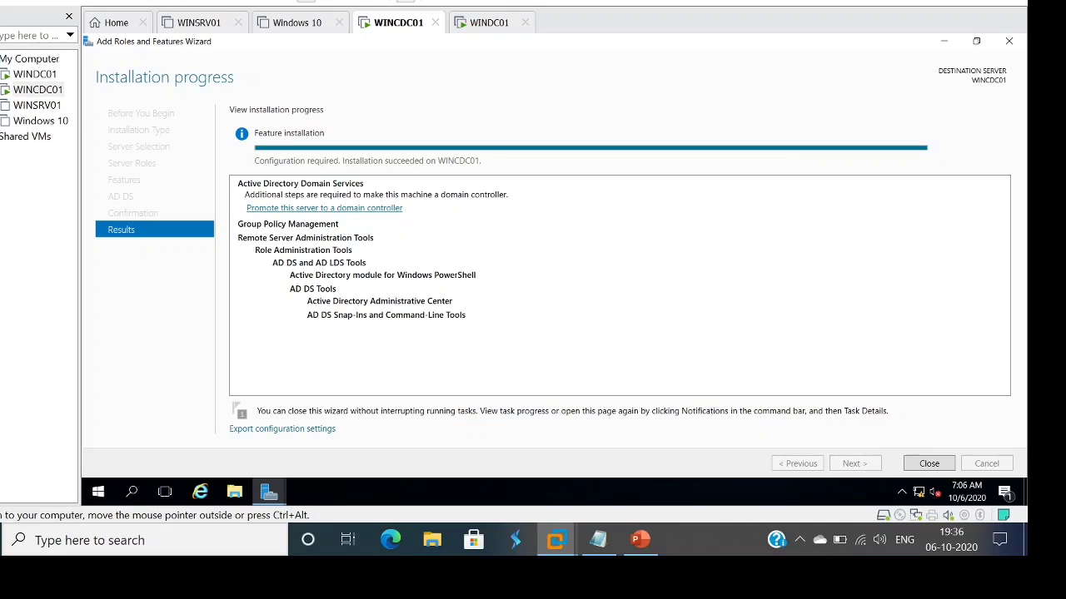
- Start promoting the server to a domain controller and choose to add a new domain to an existing forest
left_click(324, 208)
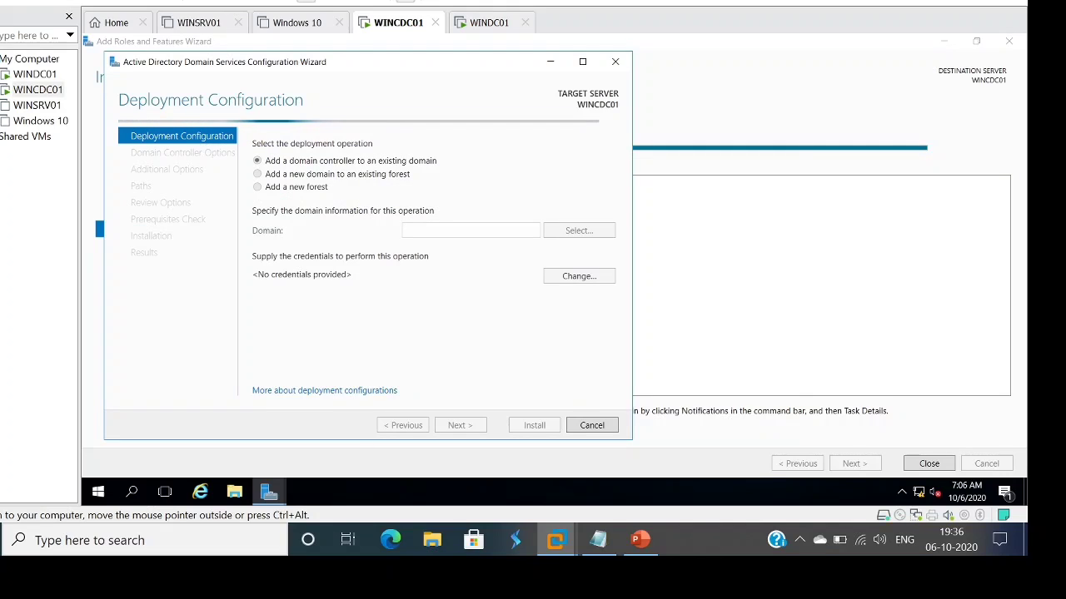
left_click(582, 61)
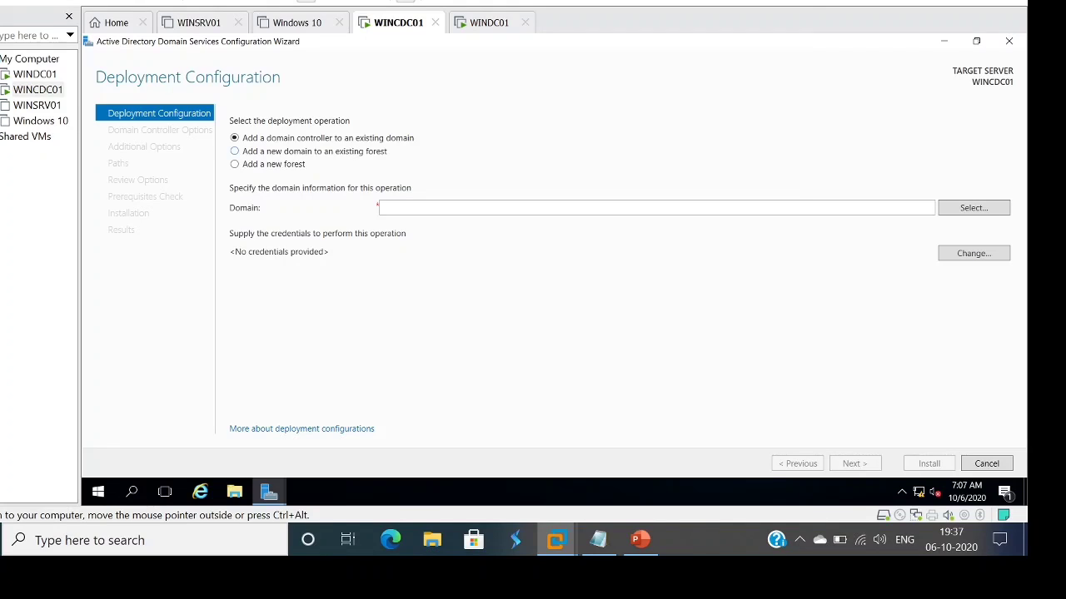
left_click(235, 151)
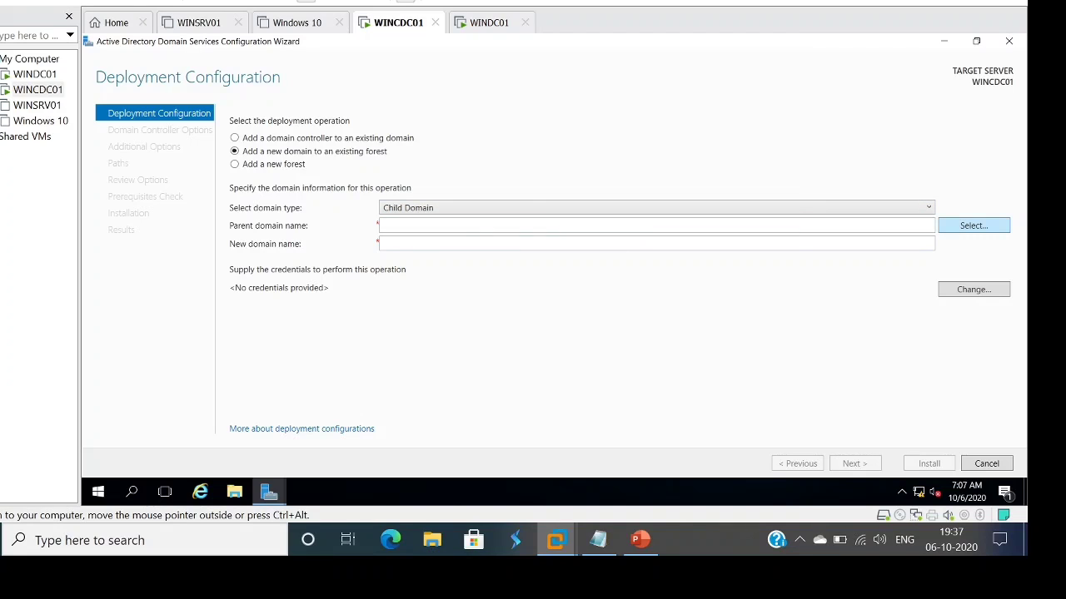
- Look up the parent domain by supplying the deployment credentials for vmlab\administrator with the account password
left_click(973, 225)
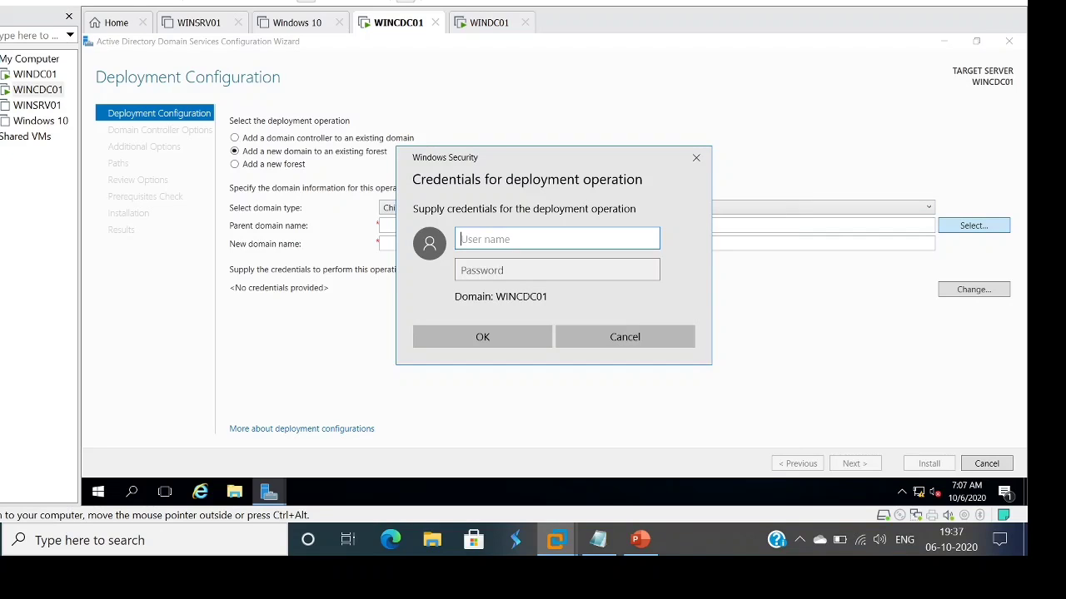
type("vmlab\\ad")
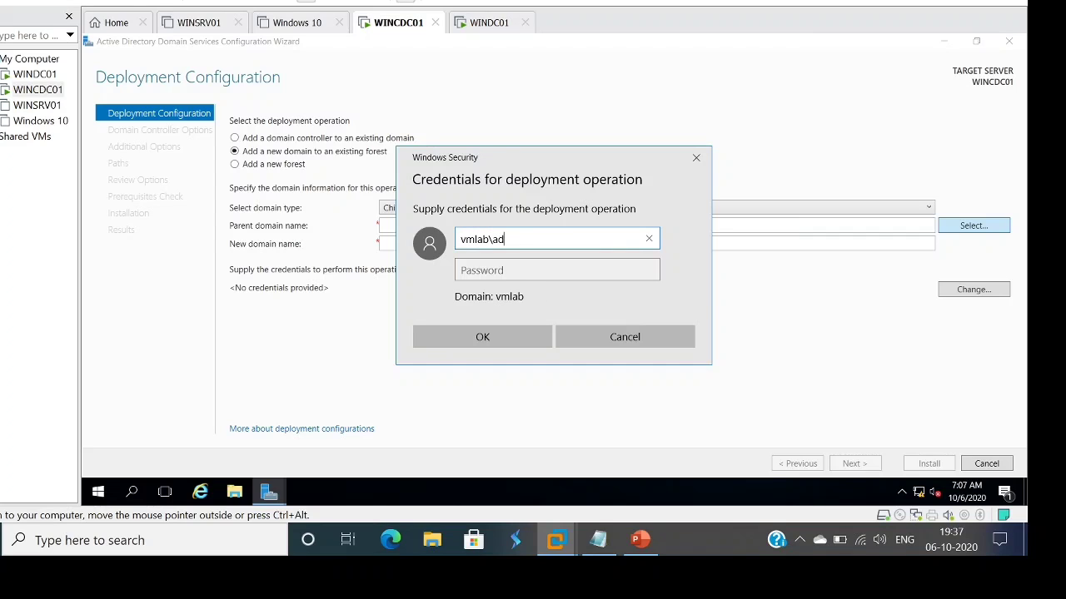
type("ministrator")
key("Tab")
type("•••••••")
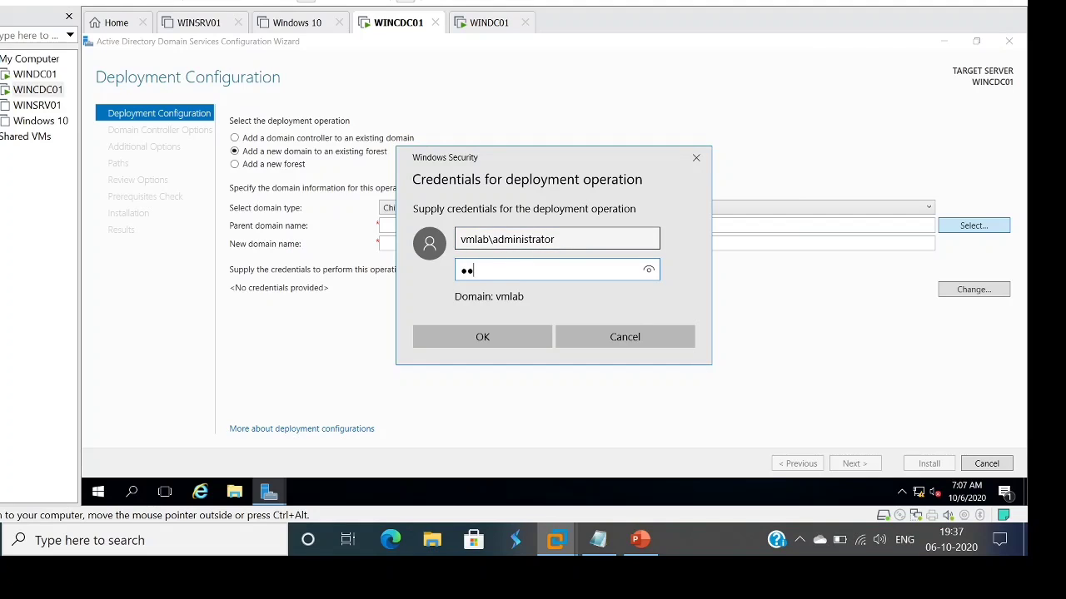
type("••••")
key("Return")
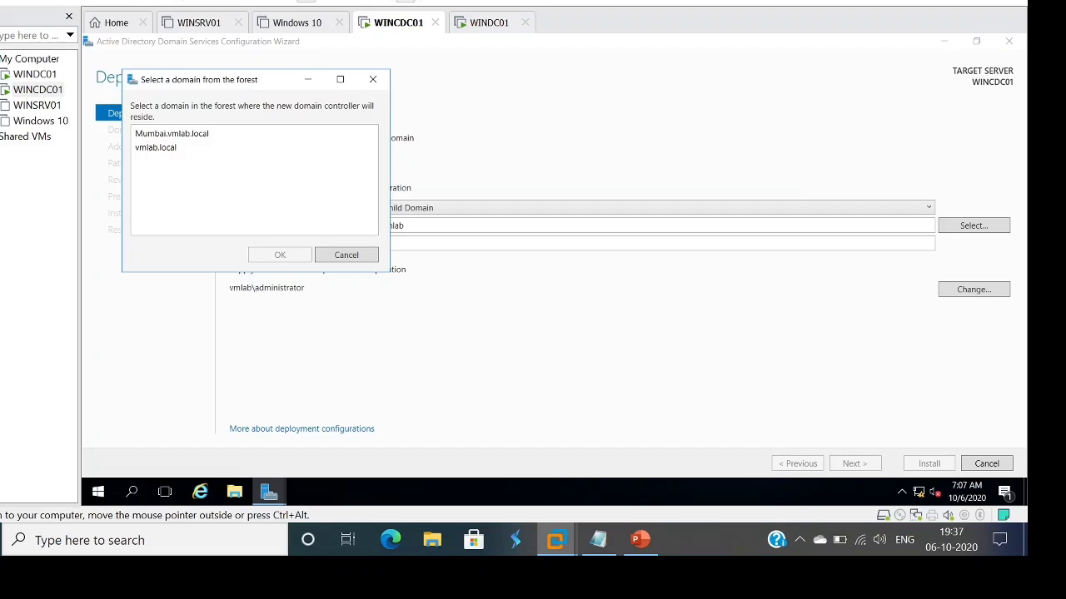
- Choose vmlab.local as the parent domain, name the new child domain Texas and continue to the domain controller options
left_click(175, 147)
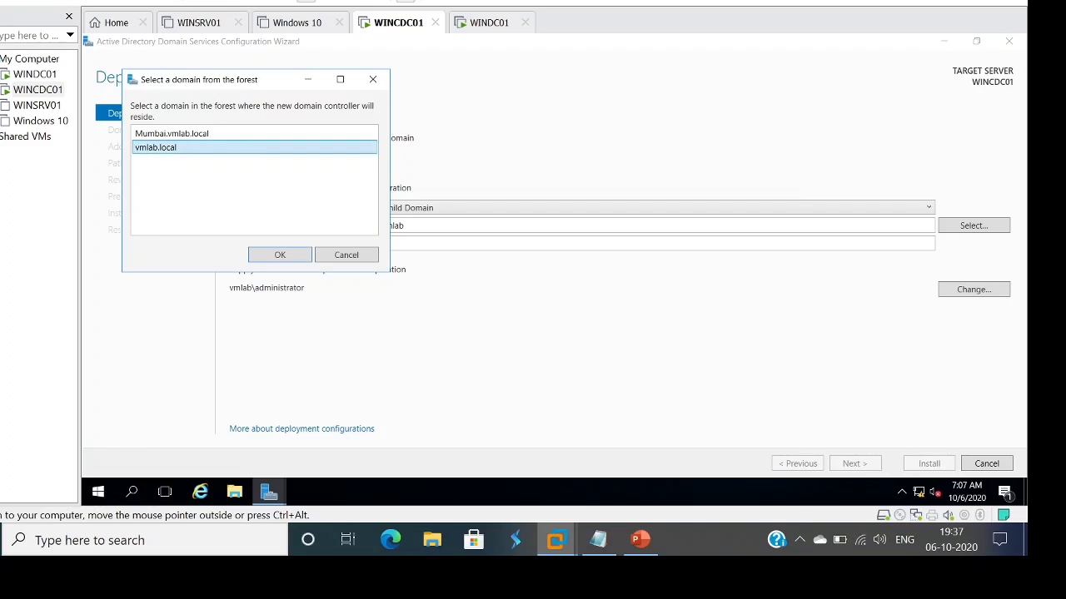
left_click(280, 255)
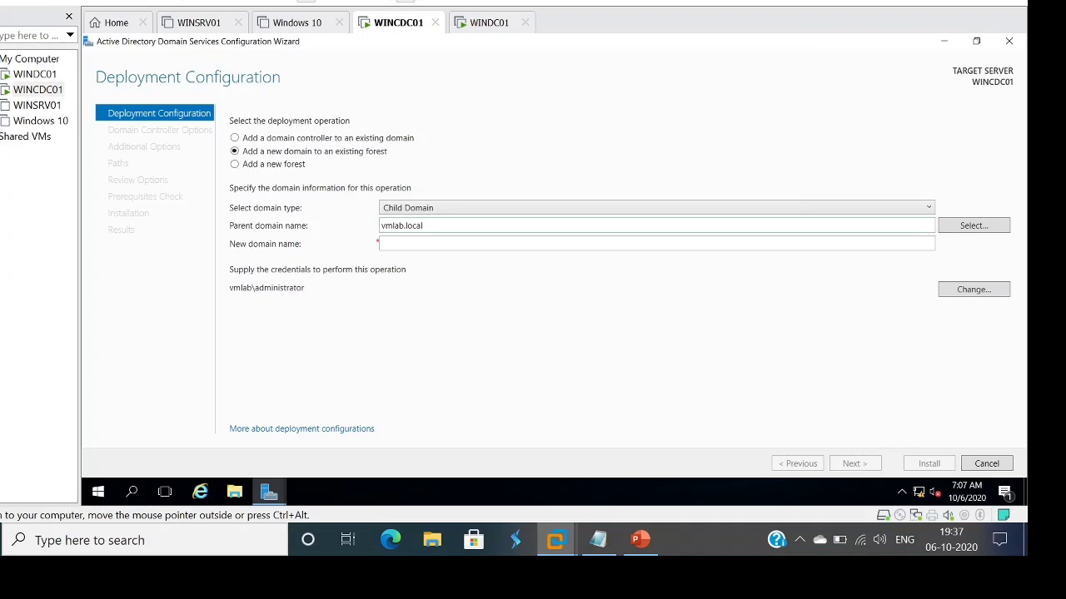
left_click(450, 244)
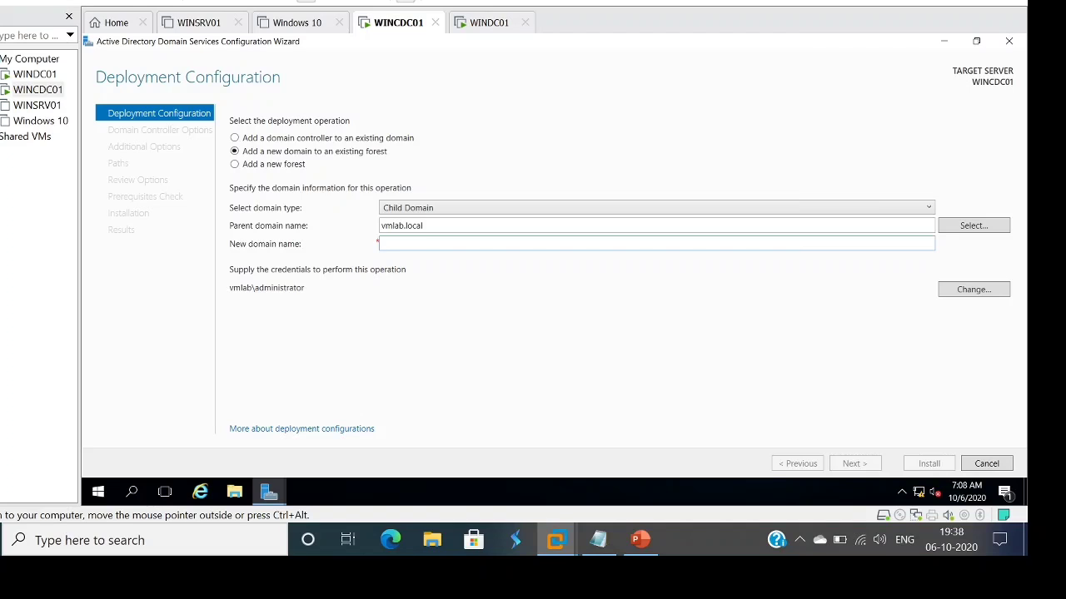
type("Texas")
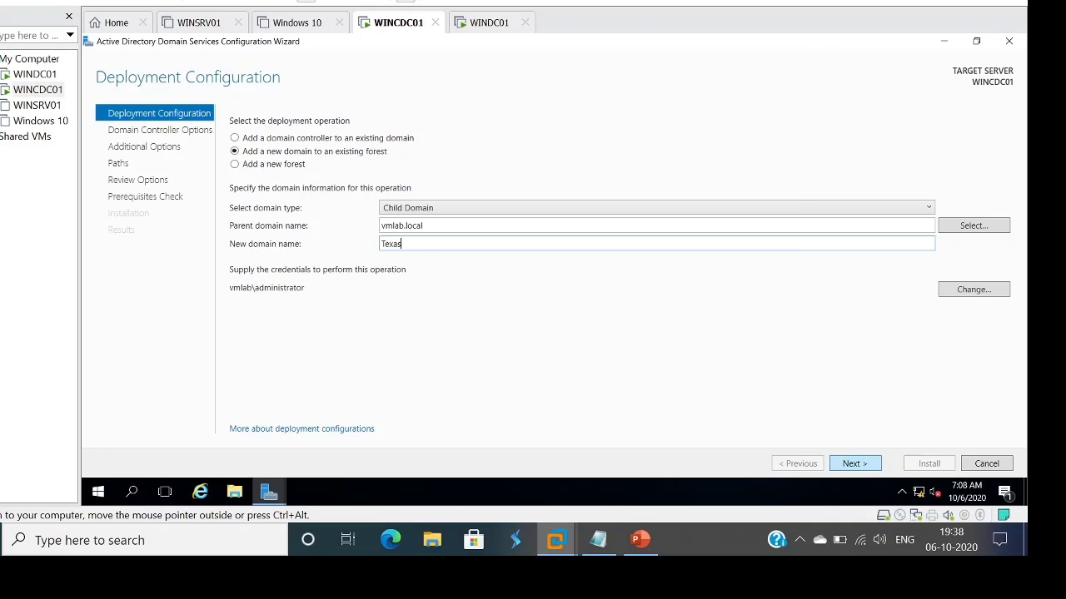
left_click(854, 464)
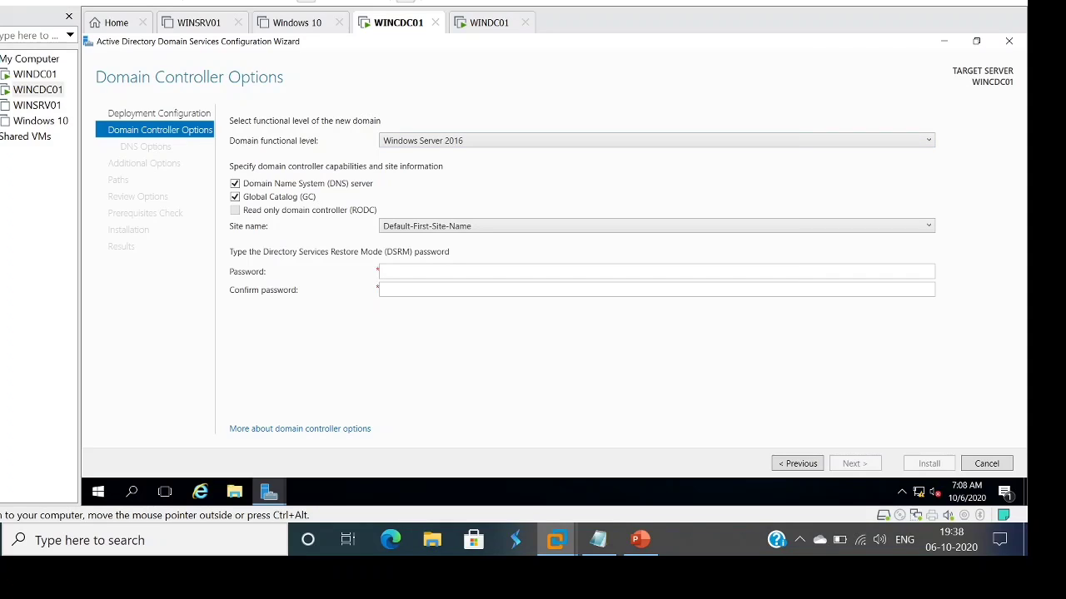
- Choose the Windows Server 2016 domain functional level and the Default-First-Site-Name site
left_click(657, 140)
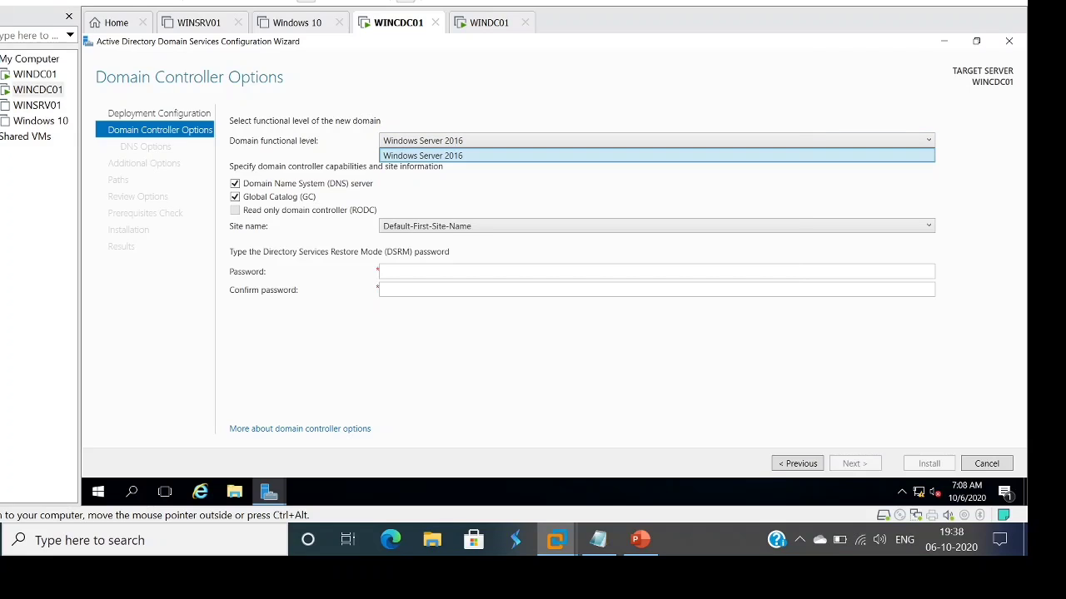
left_click(445, 156)
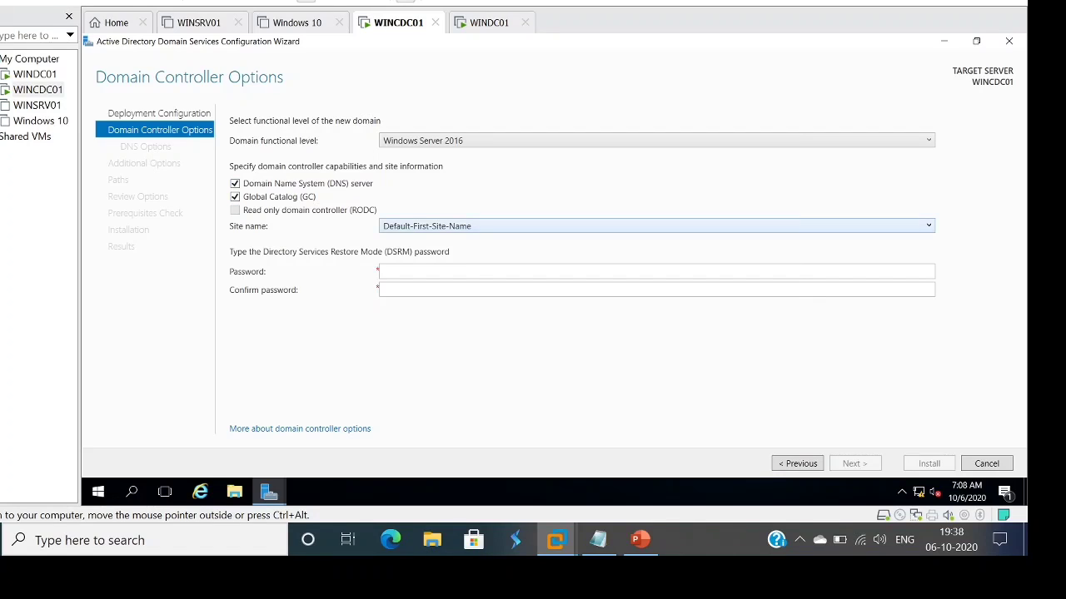
left_click(657, 226)
left_click(657, 242)
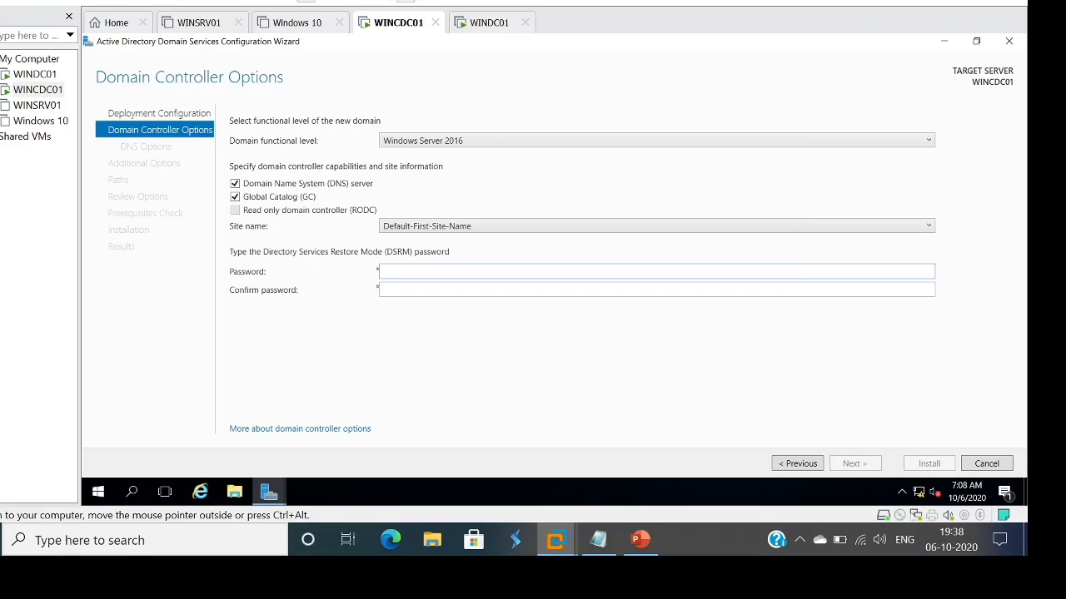
- Enter and confirm the Directory Services Restore Mode password and proceed to the DNS options
type("************")
key("Tab")
type("********")
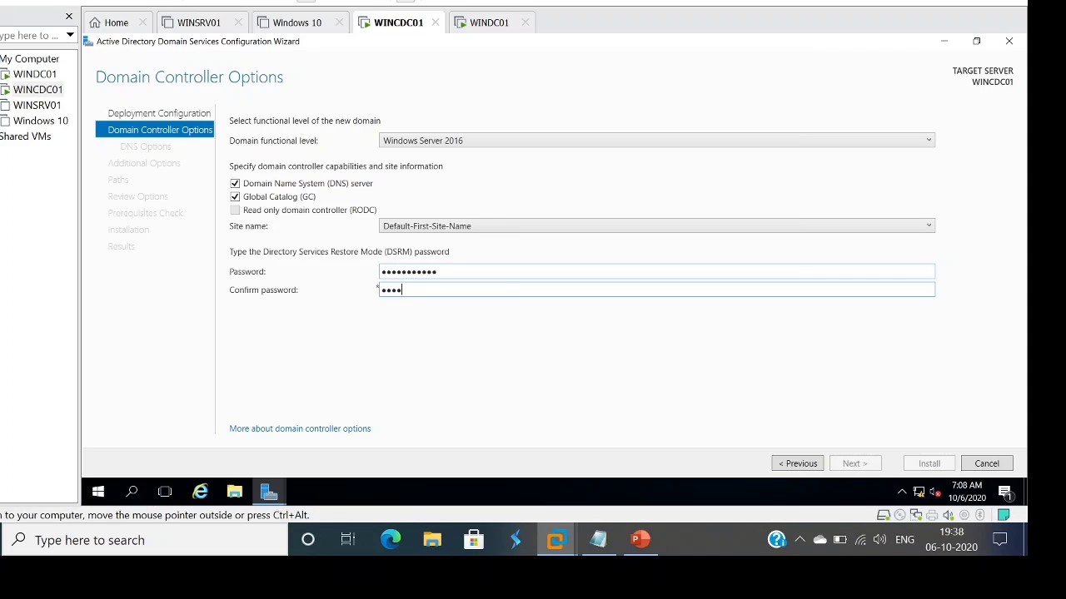
type("****")
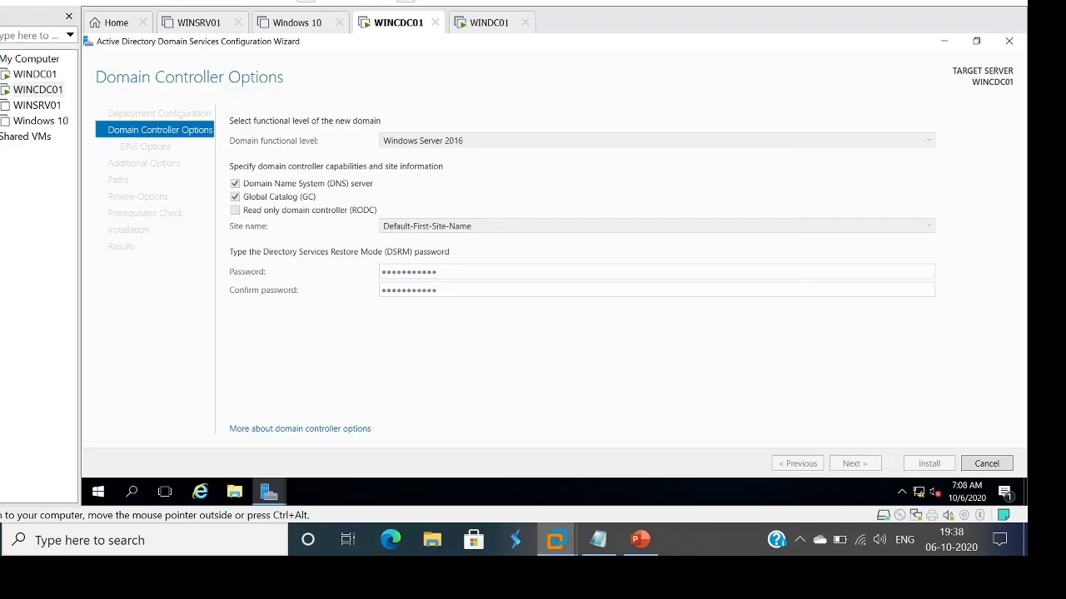
key("Return")
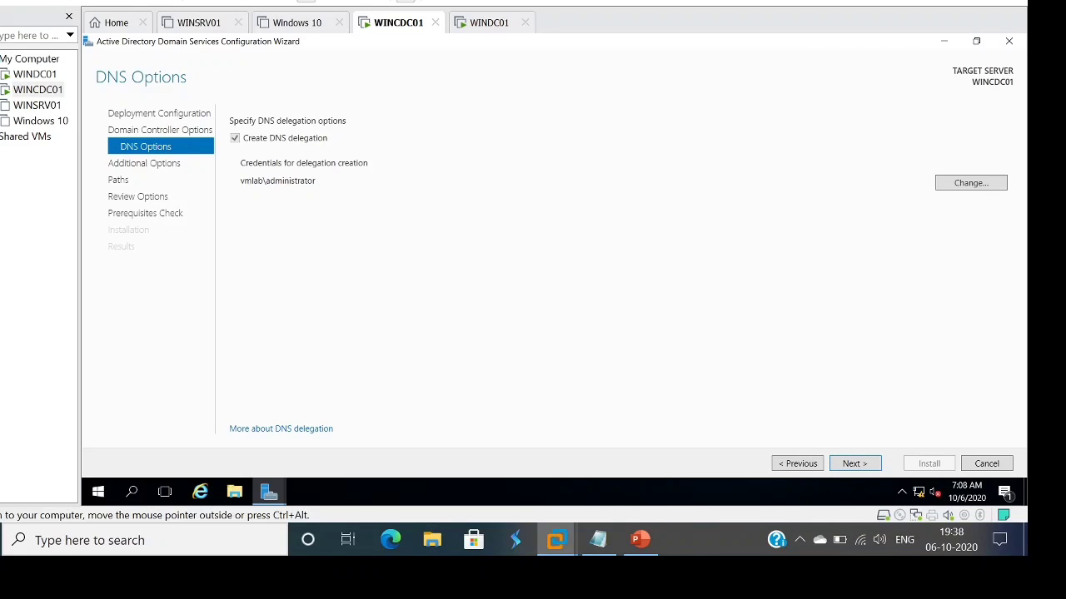
- Accept DNS delegation, the NetBIOS domain name TEXAS and the default database, log and SYSVOL folders
key("Return")
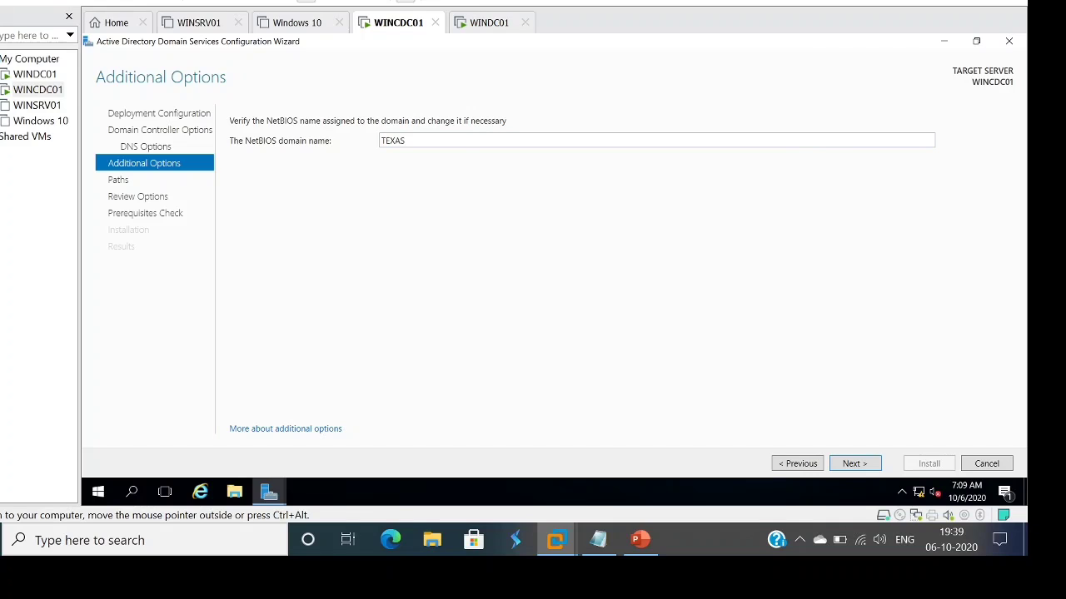
left_click(855, 464)
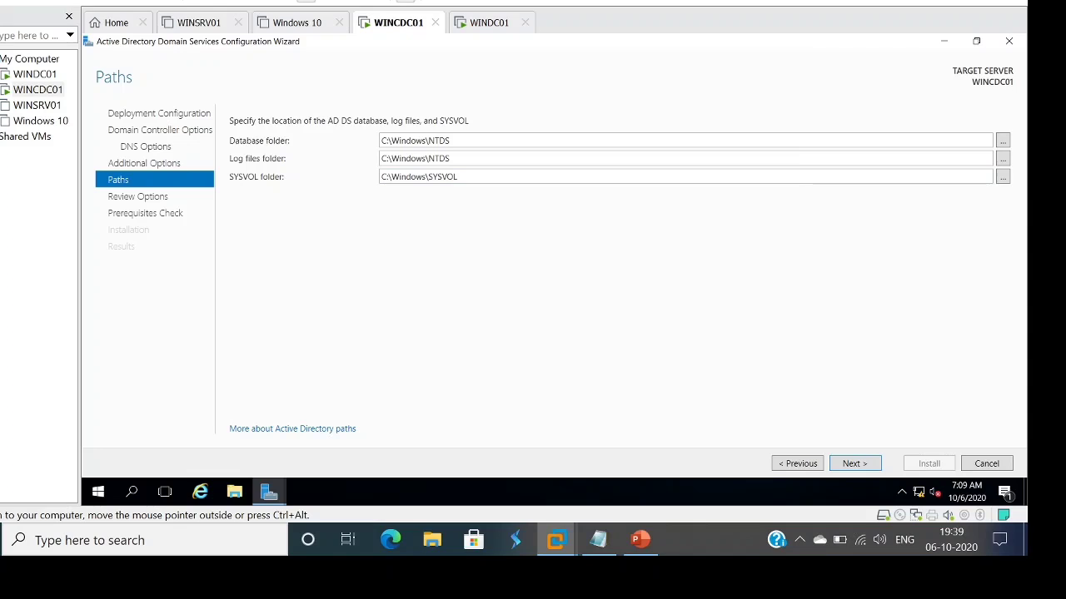
left_click(855, 464)
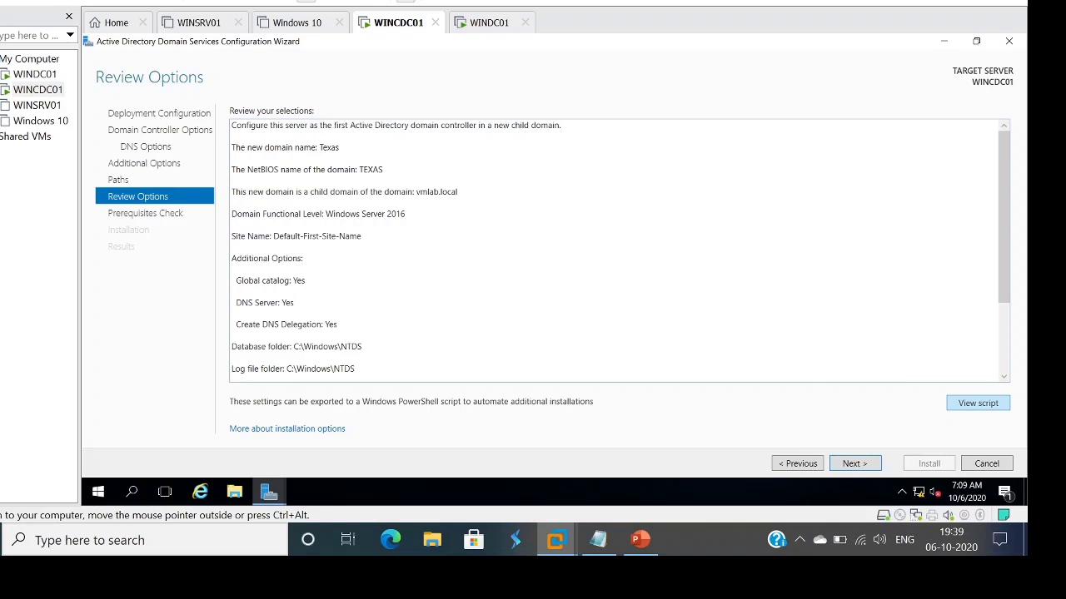
- View the generated Windows PowerShell script for the AD DS deployment full-screen, and close it
left_click(978, 403)
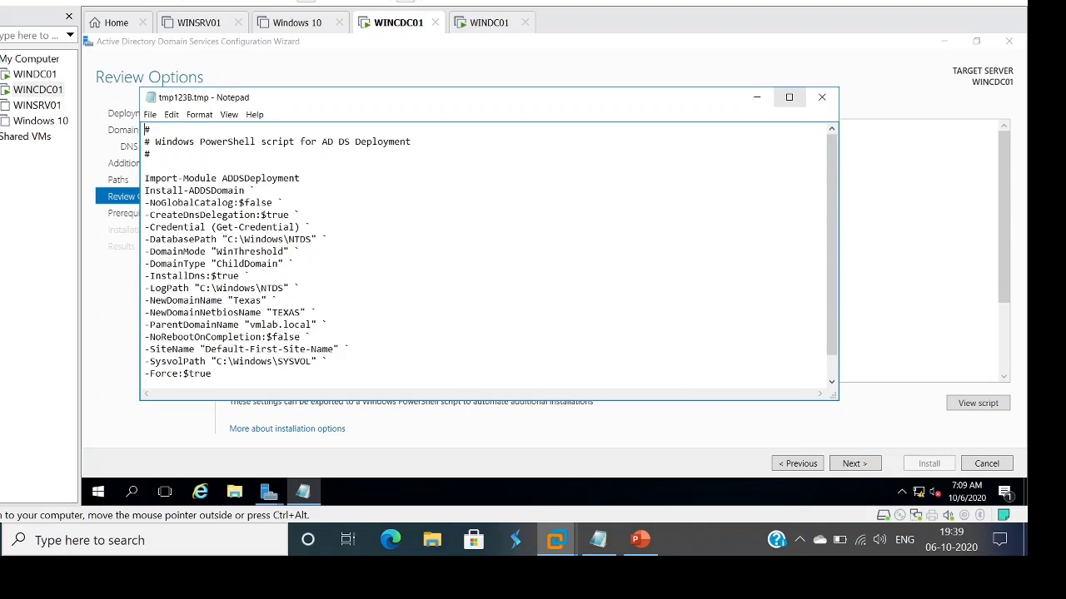
left_click(788, 97)
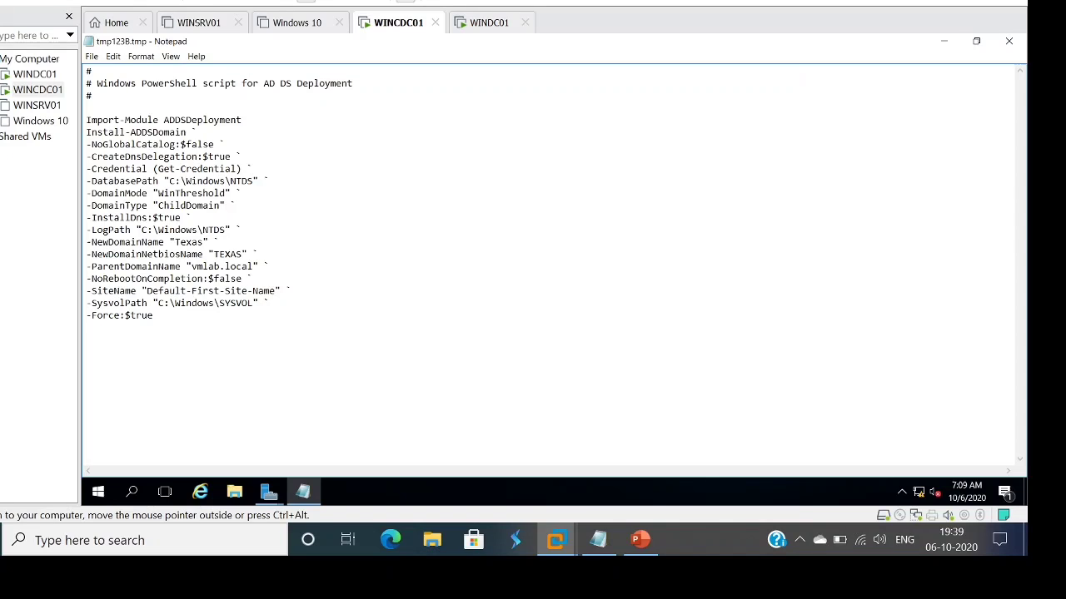
left_click(1009, 41)
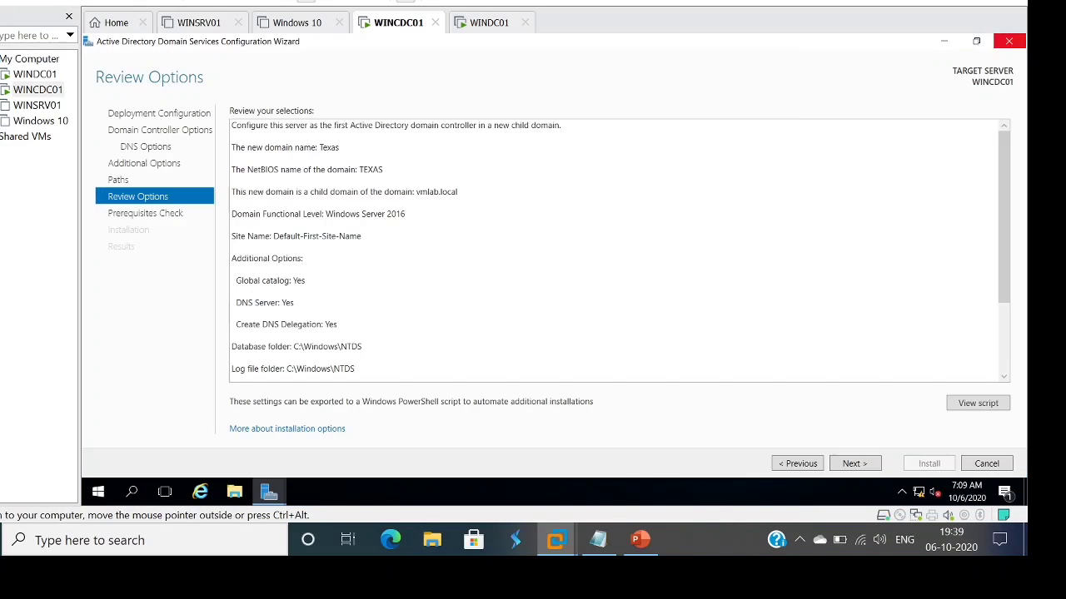
- Run the prerequisites check, install the domain controller configuration and dismiss the restart notice
left_click(855, 464)
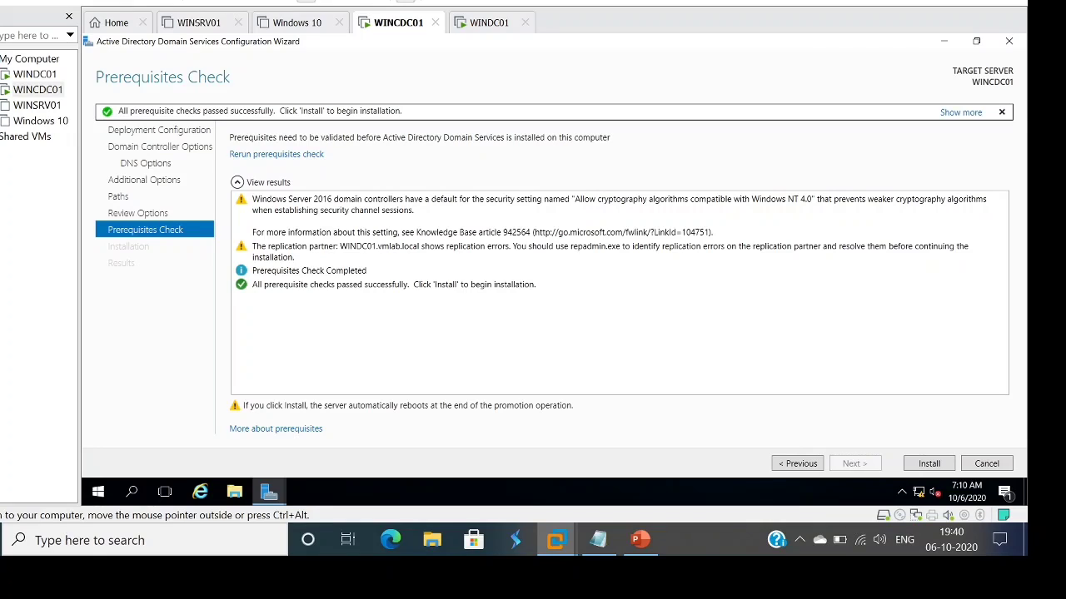
left_click(929, 464)
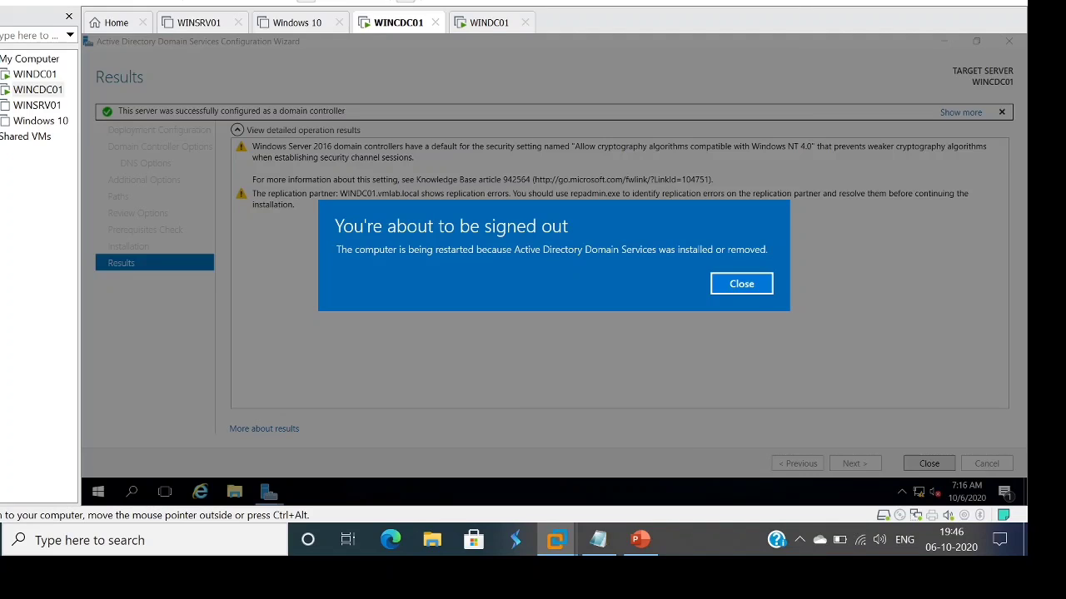
left_click(741, 284)
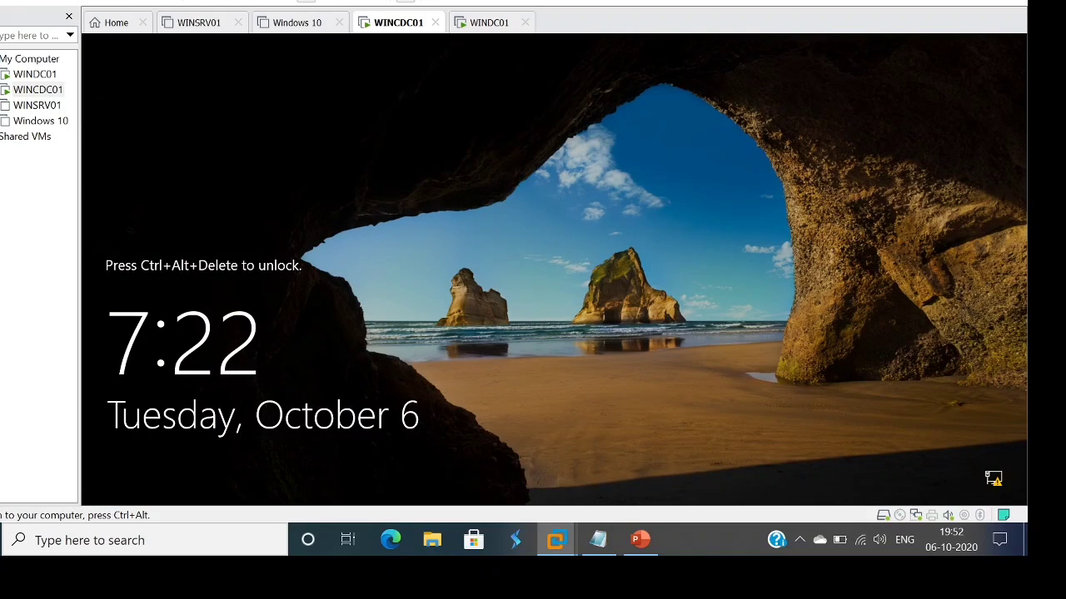
- Unlock the WINCDC01 virtual machine and sign in as TEXAS\Administrator with the account password
key("ctrl+alt")
key("ctrl+g")
key("ctrl+alt")
left_click(62, 0)
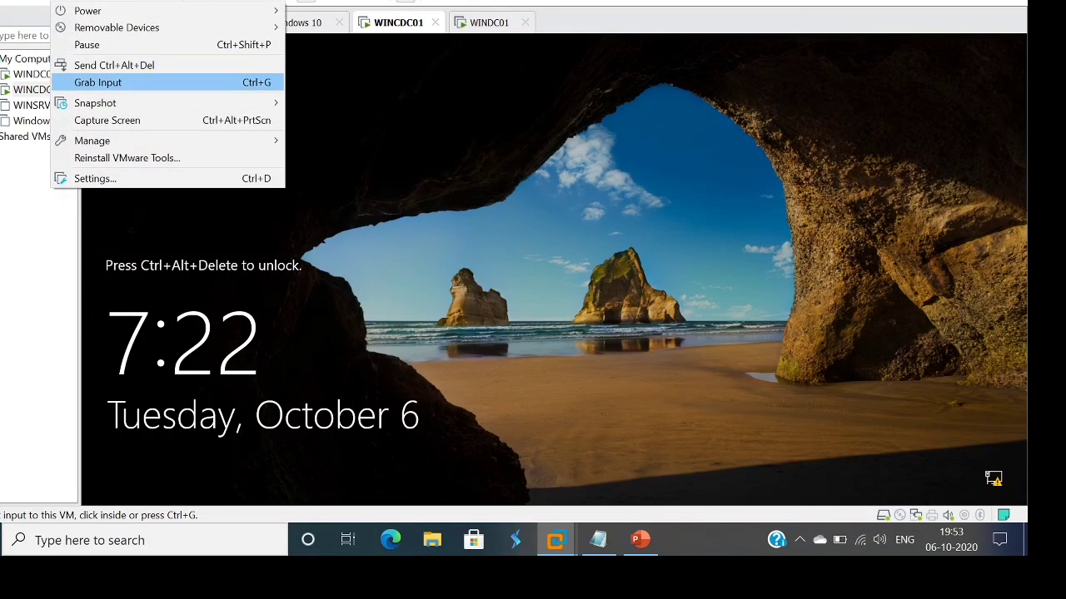
left_click(114, 65)
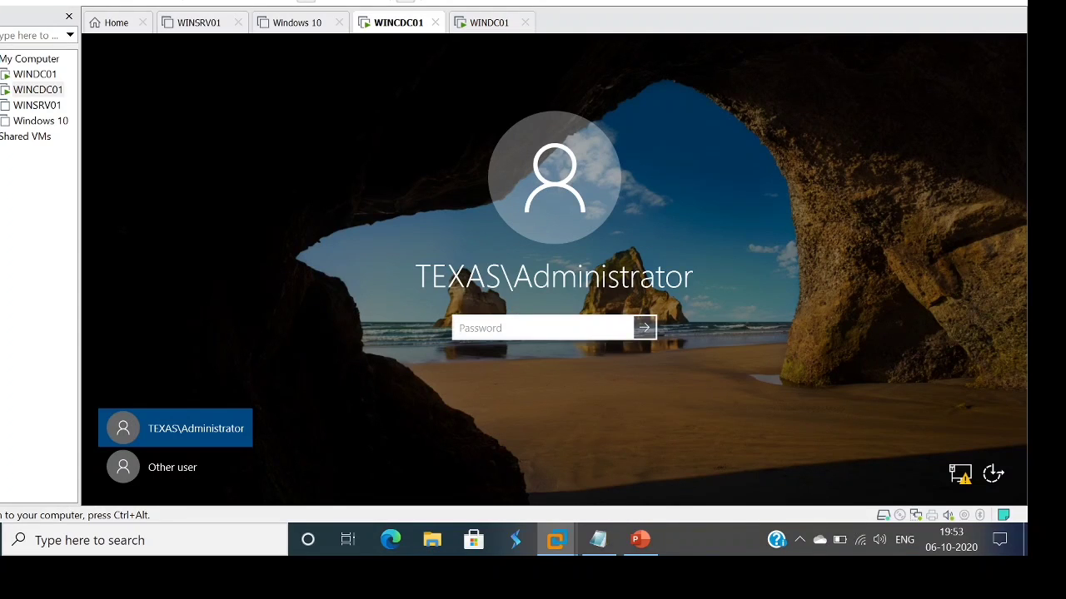
type("***********")
key("Return")
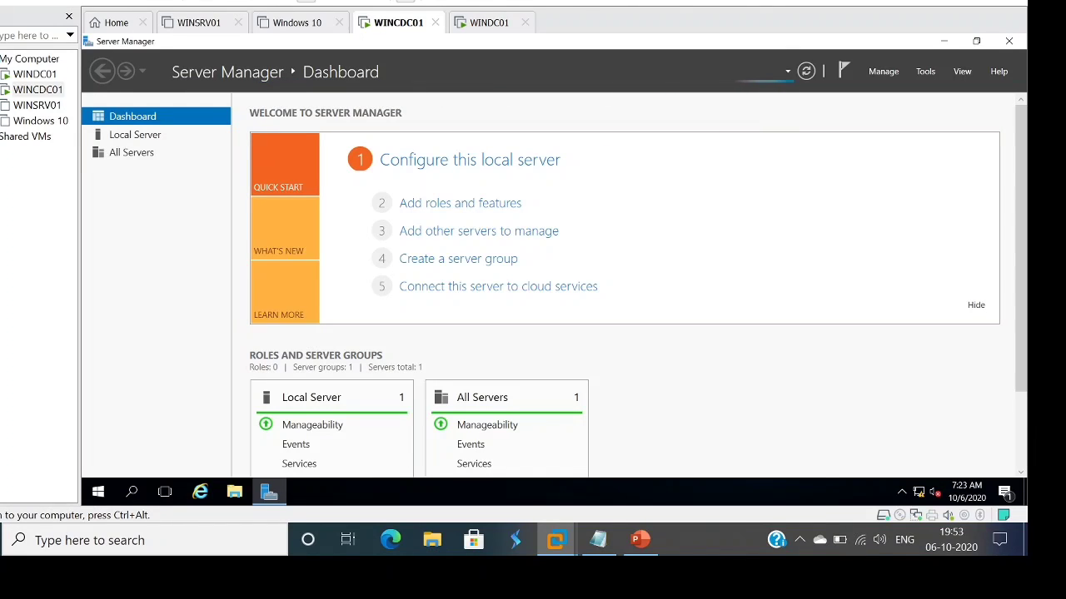
- Open Active Directory Users and Computers maximized, expand the Texas.vmlab.local domain and widen the console tree
left_click(925, 70)
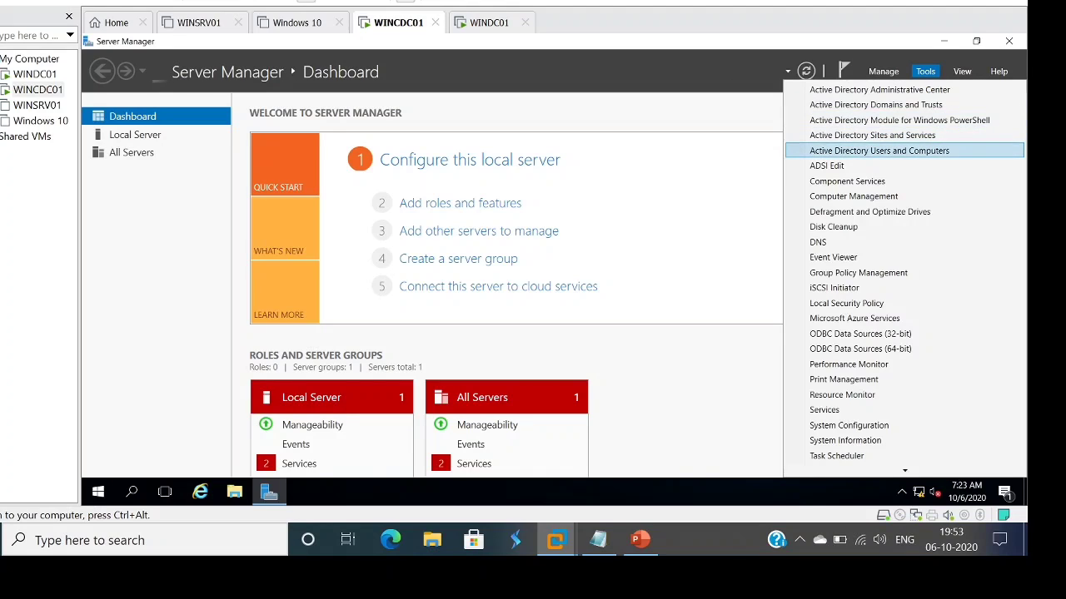
key("Return")
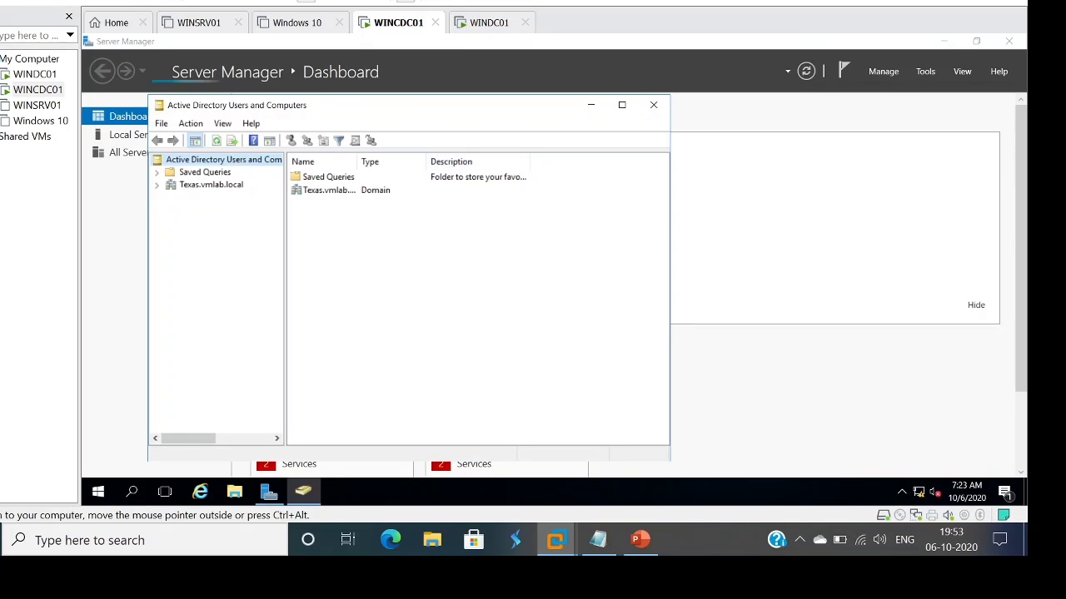
left_click(621, 104)
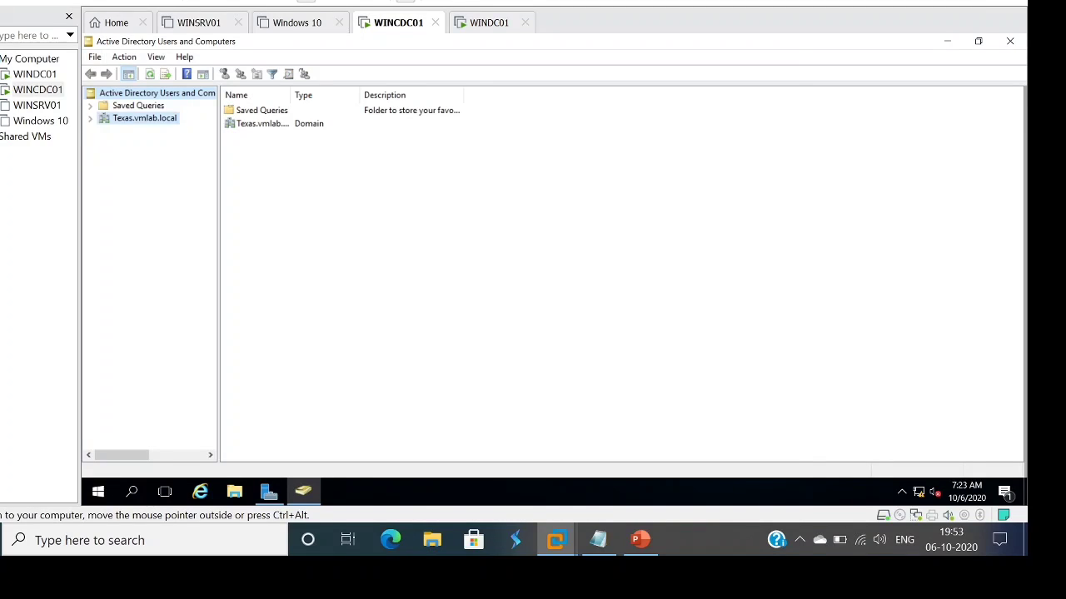
left_click(144, 119)
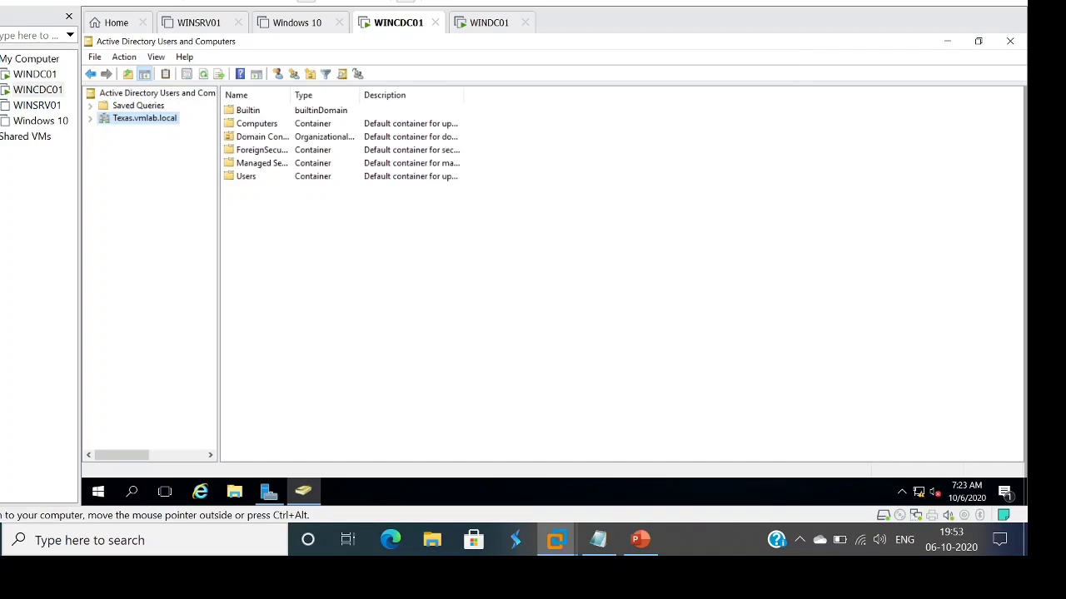
left_click(90, 118)
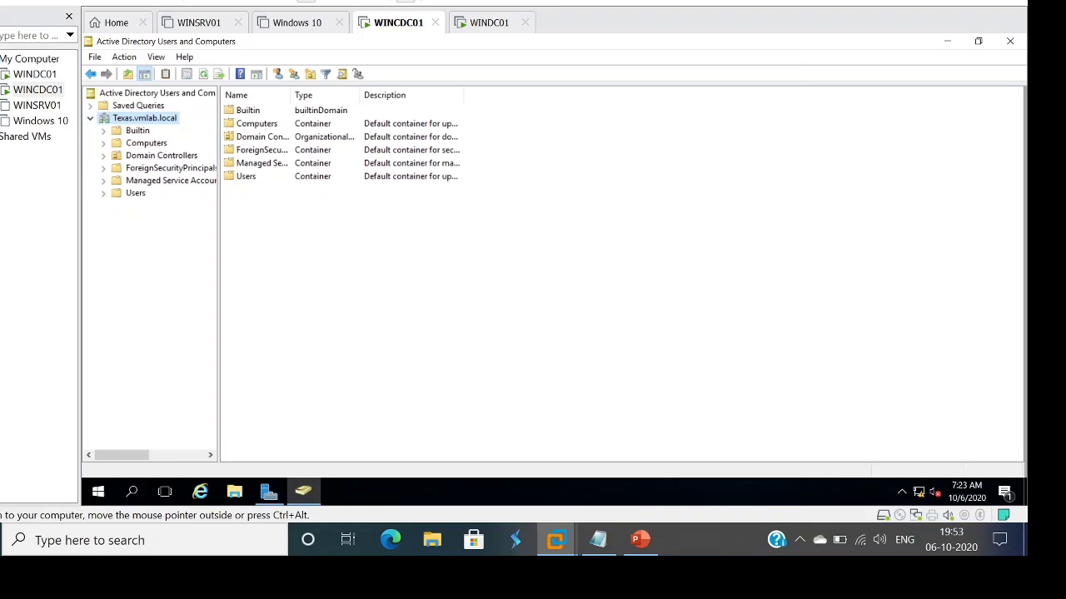
left_click_drag(219, 250, 309, 249)
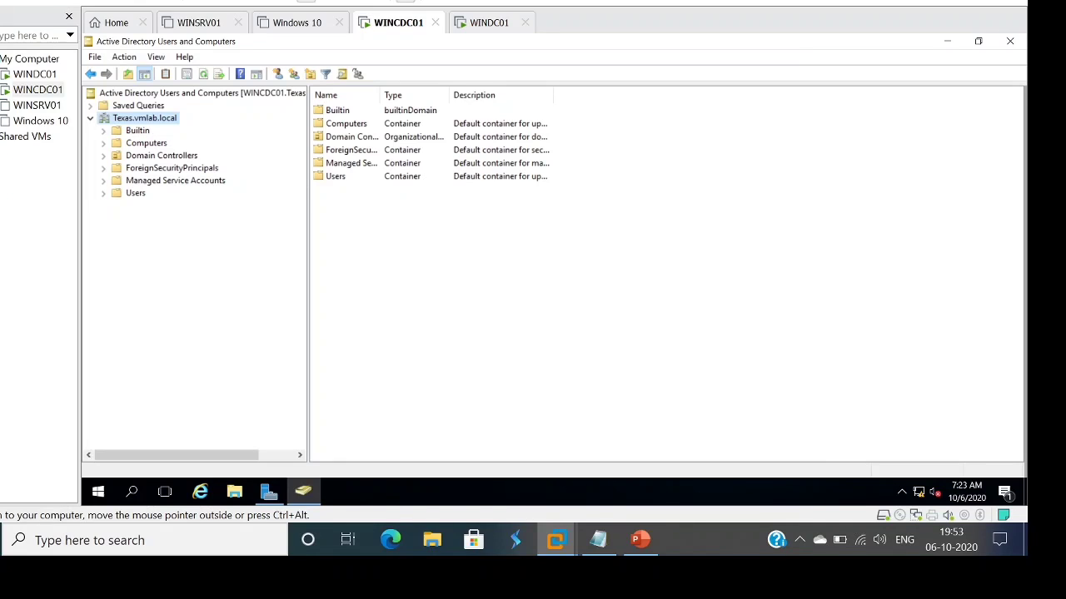
- Examine the contents of the Computers, Domain Controllers and Users containers in the Texas.vmlab.local domain
left_click(147, 144)
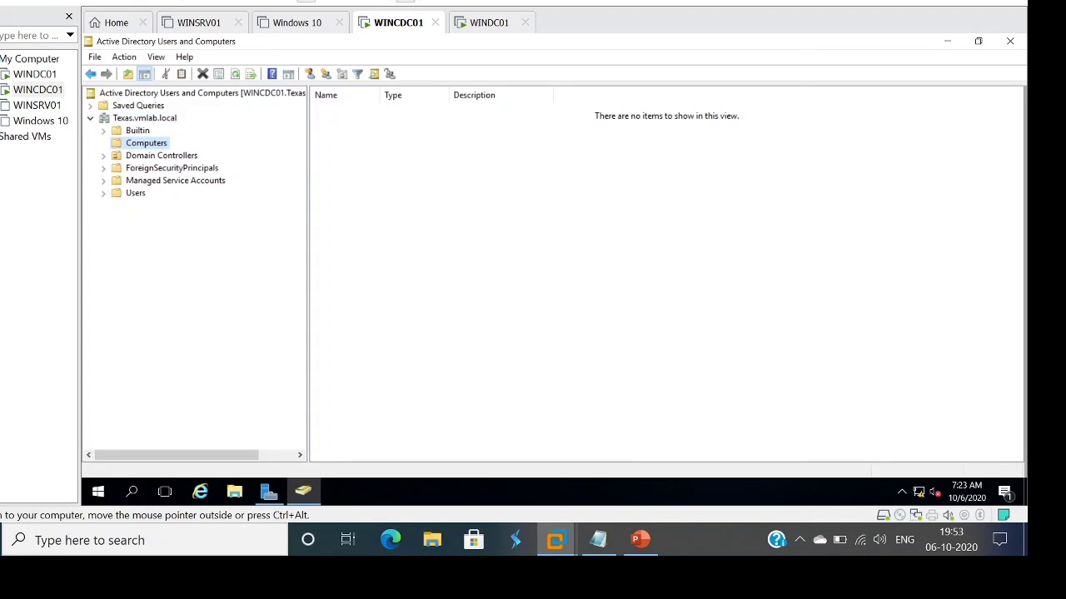
left_click(162, 155)
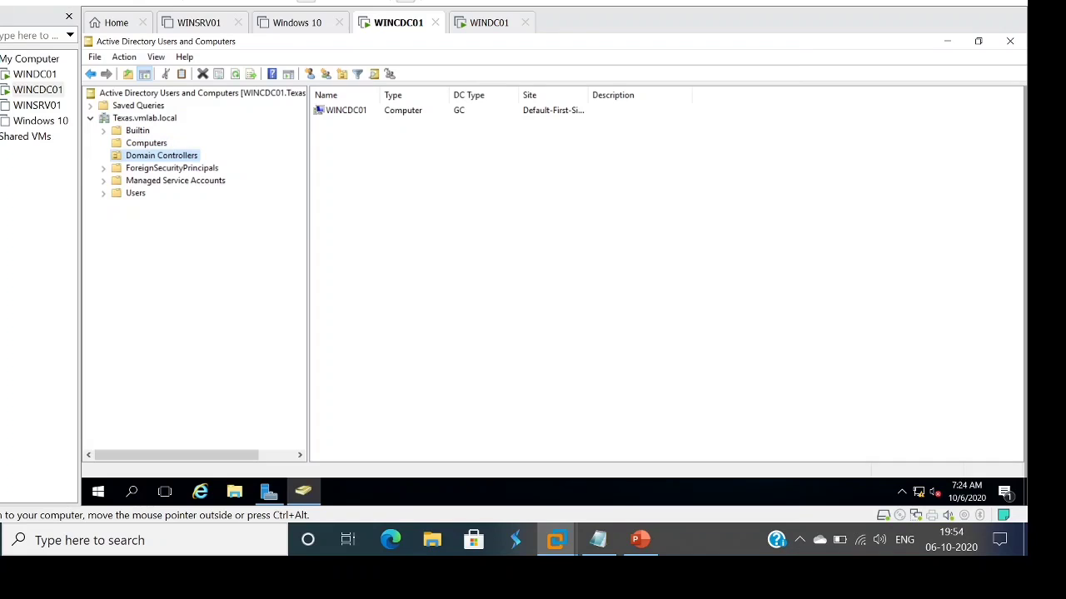
left_click(467, 216)
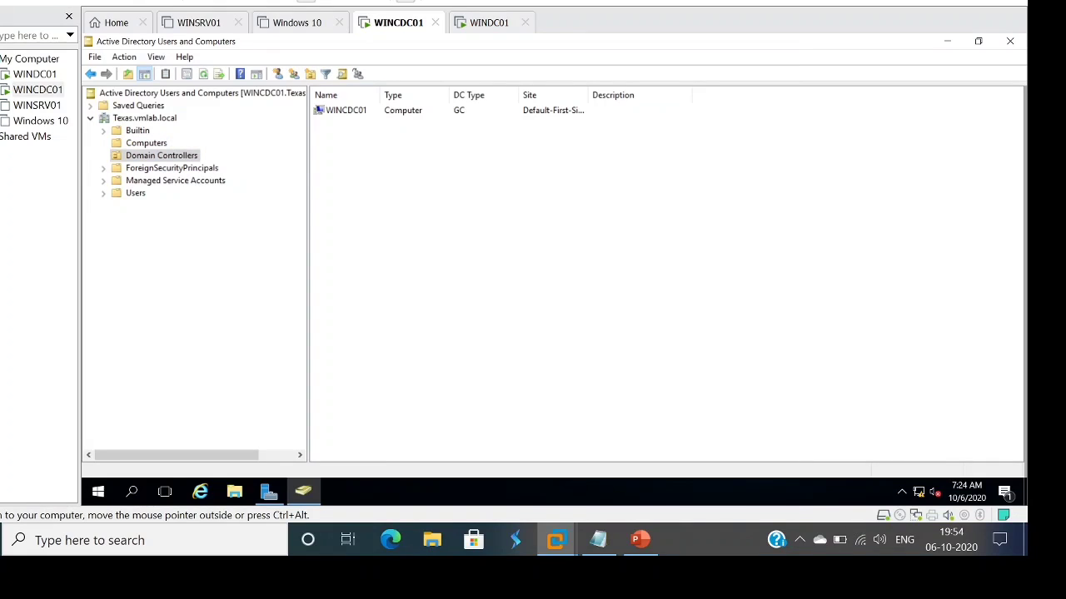
left_click(104, 193)
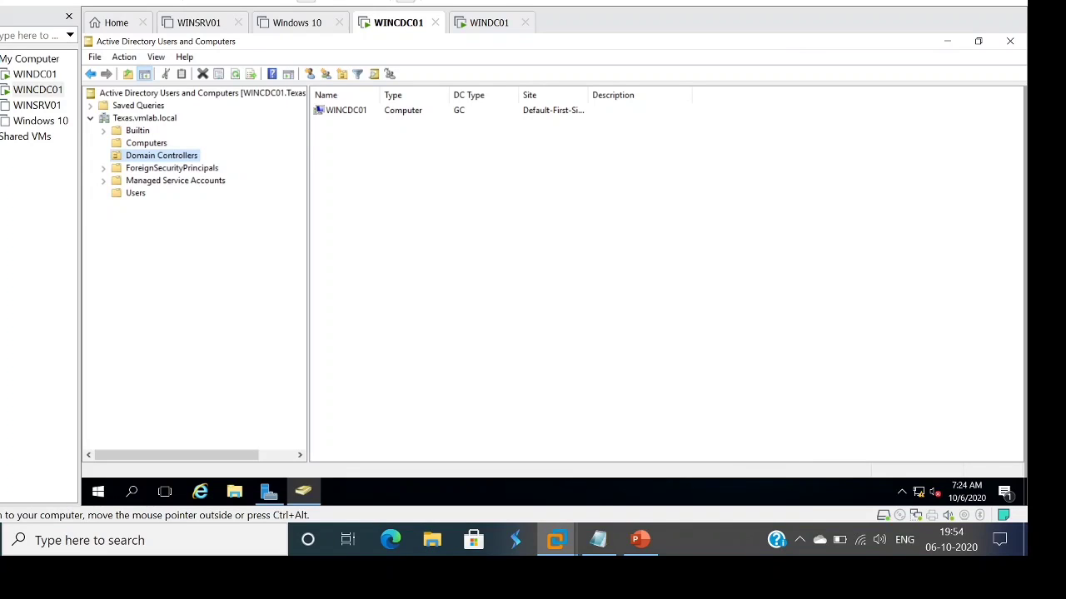
left_click(134, 194)
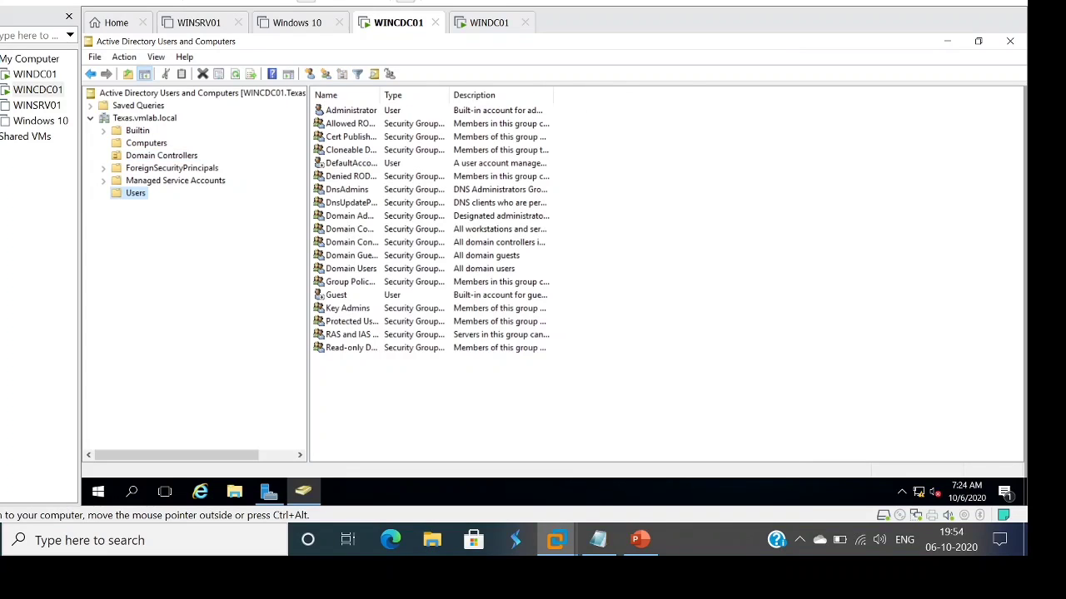
- Create an organizational unit named IT directly under the Texas.vmlab.local domain
left_click(145, 118)
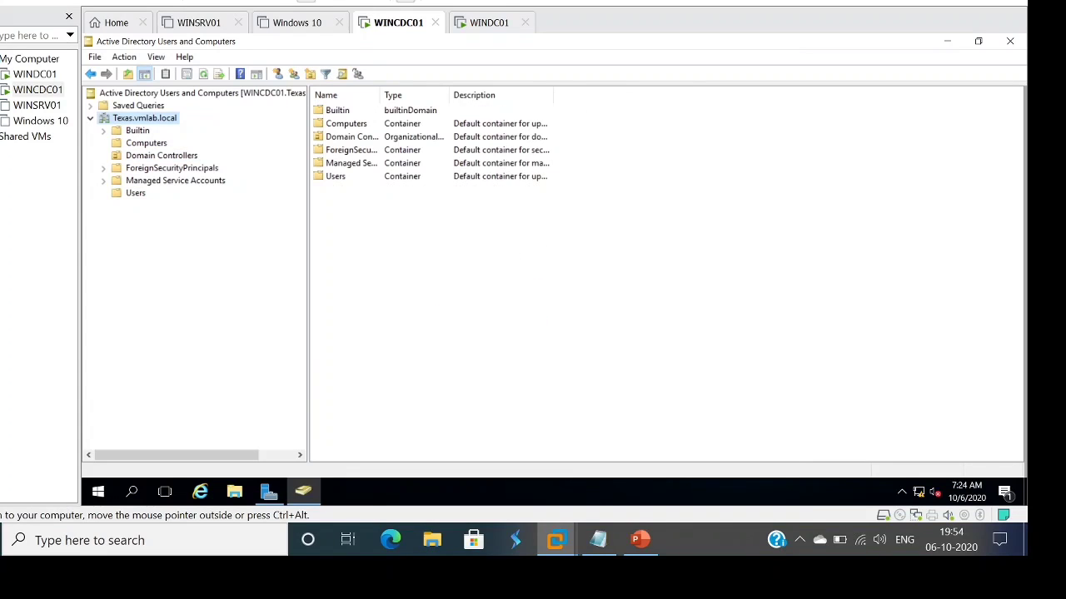
right_click(138, 119)
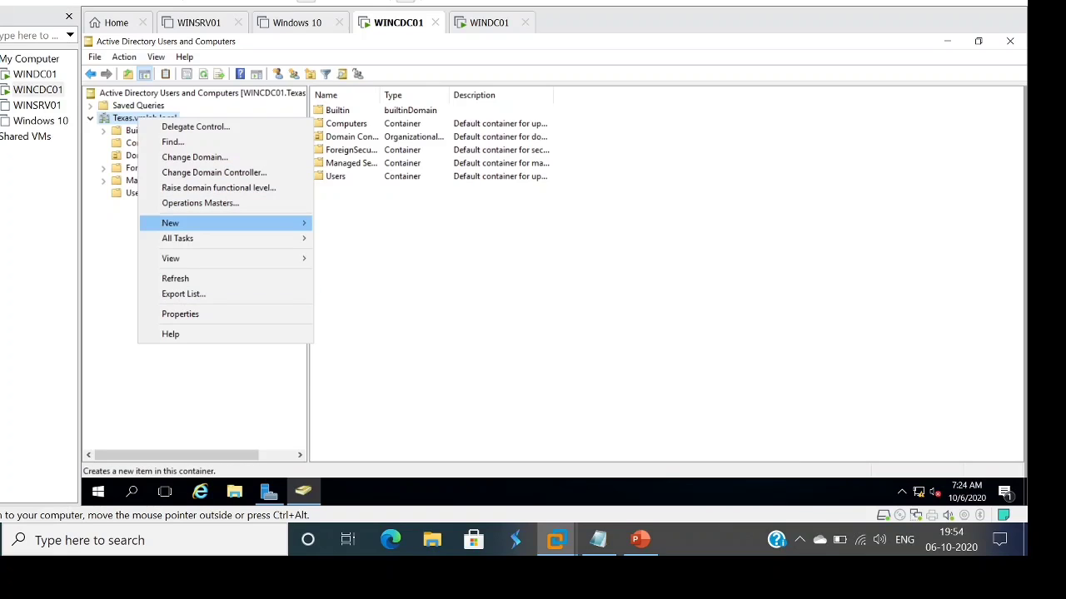
mouse_move(174, 223)
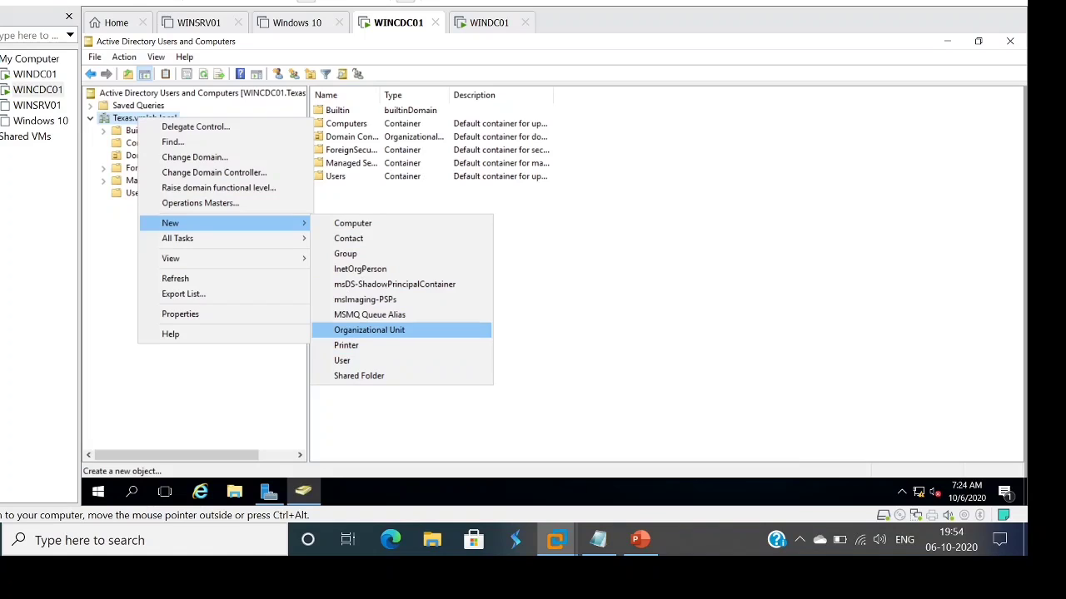
left_click(369, 329)
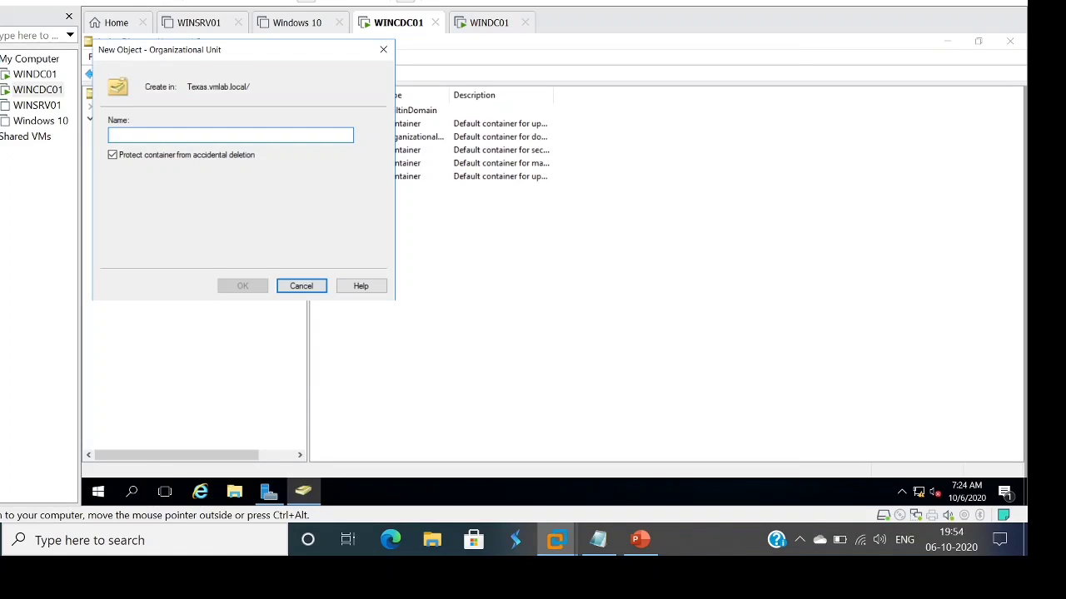
type("IT")
key("Return")
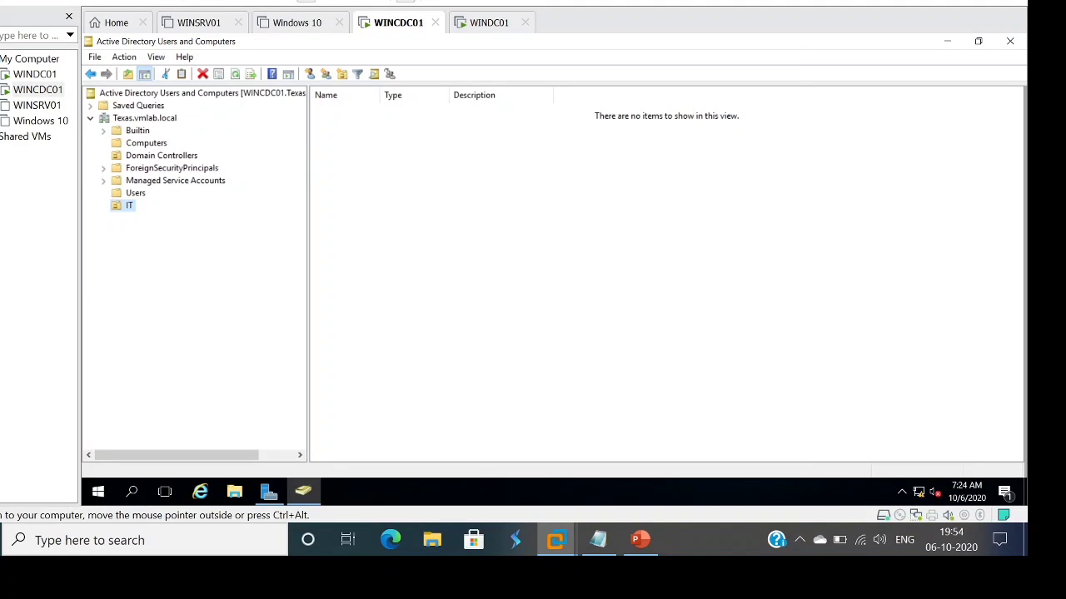
- Create an organizational unit named NON IT directly under the Texas.vmlab.local domain
left_click(144, 118)
right_click(140, 118)
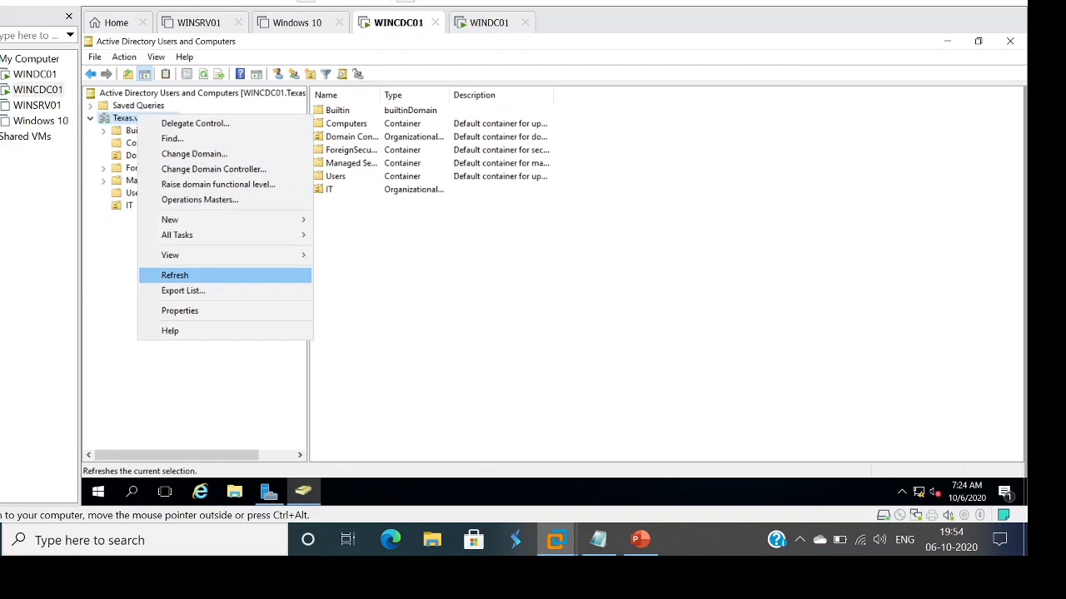
mouse_move(250, 219)
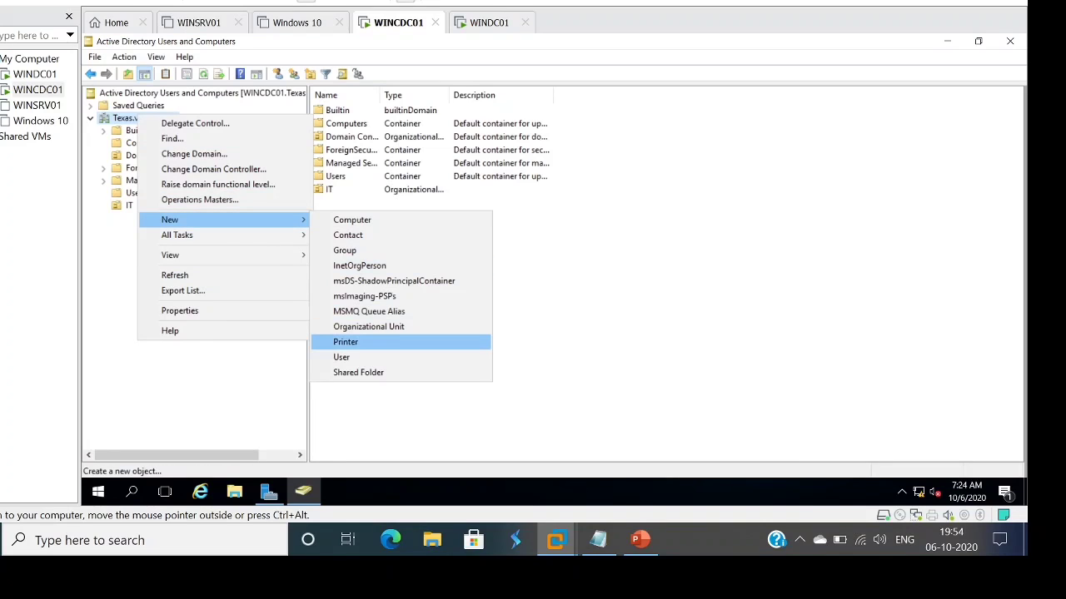
left_click(369, 327)
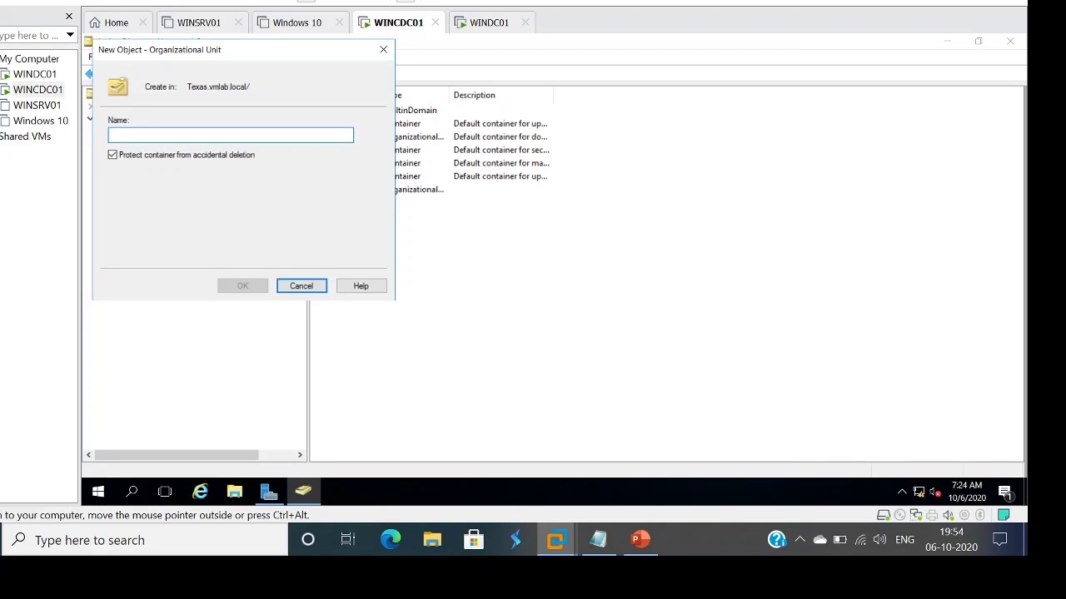
type("NON IT")
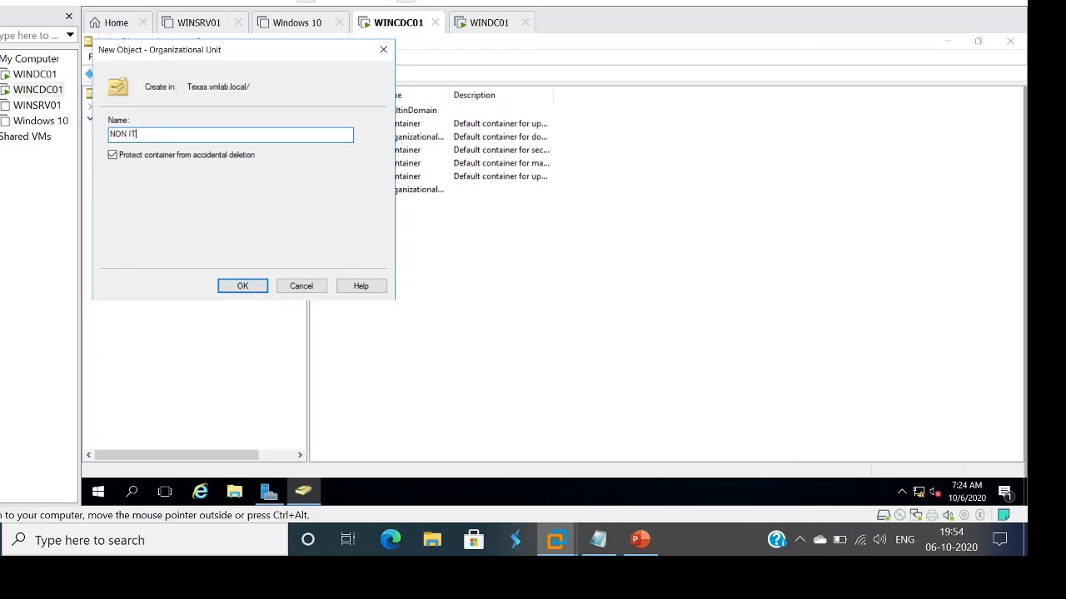
key("Return")
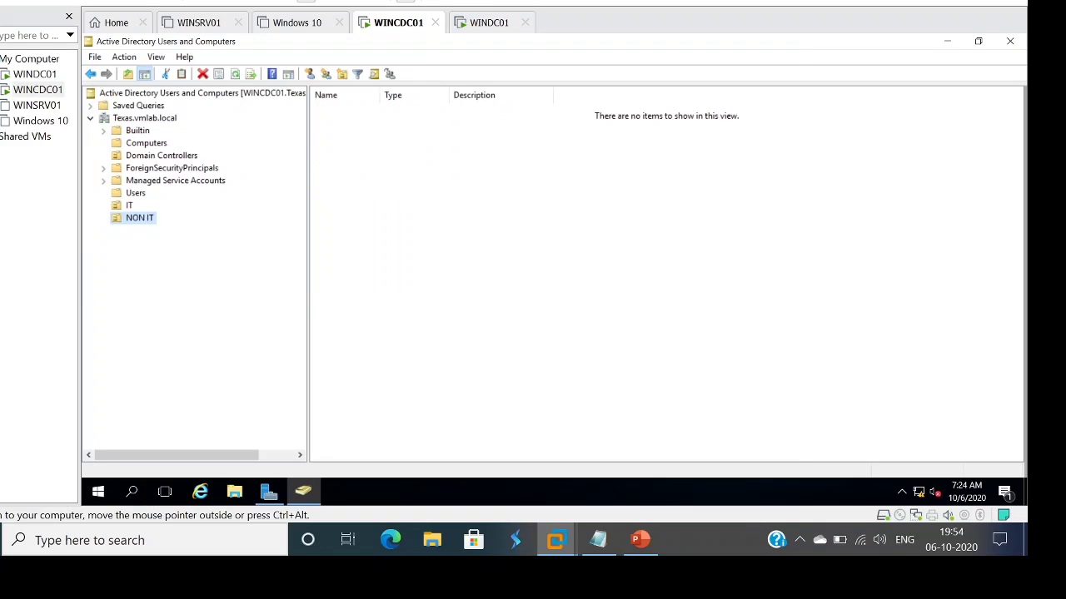
- Start a new user in the IT organizational unit with first name IT and logon name ITuser, and proceed to the password settings
left_click(129, 206)
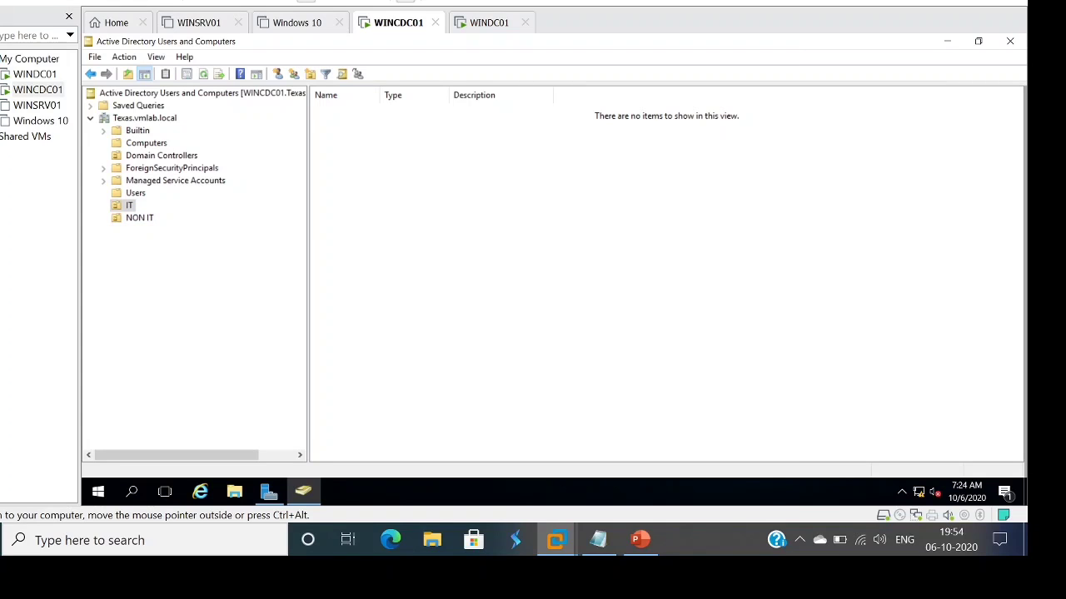
right_click(405, 205)
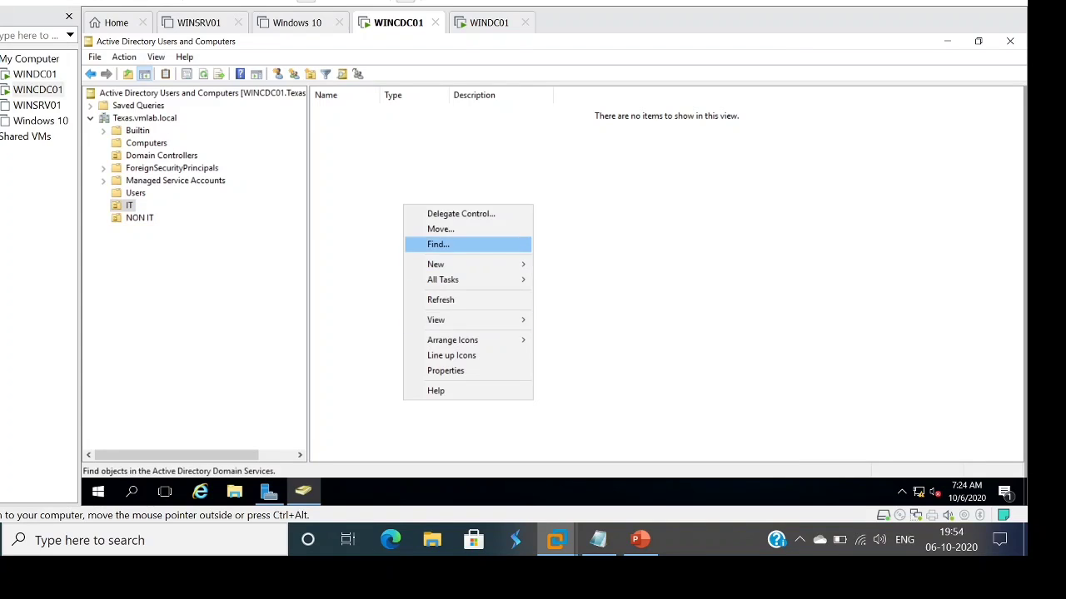
mouse_move(466, 264)
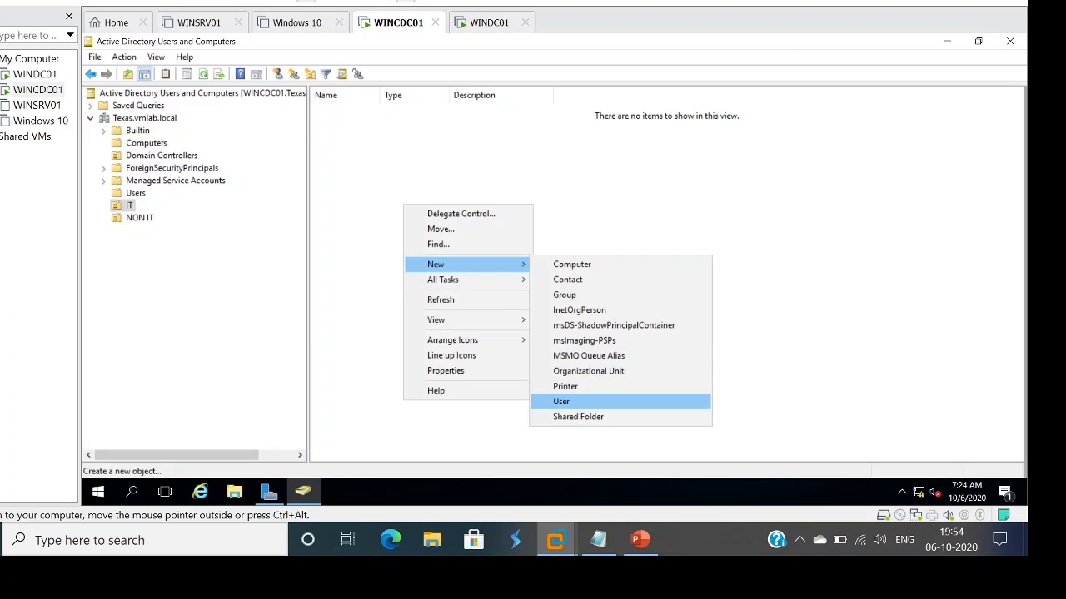
left_click(561, 401)
type("IT")
key("Tab")
key("Tab")
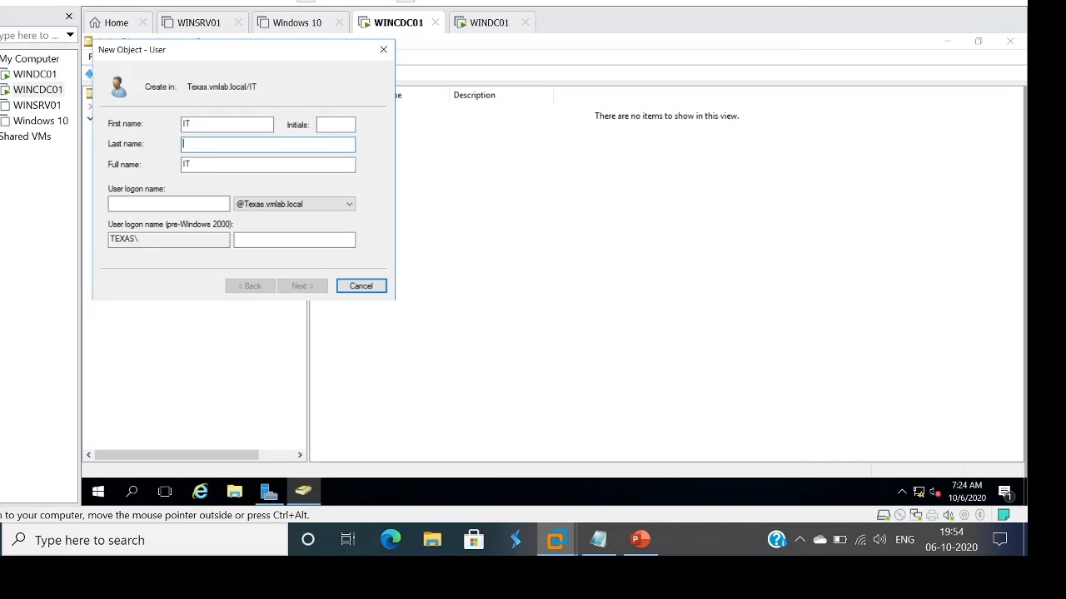
key("Tab")
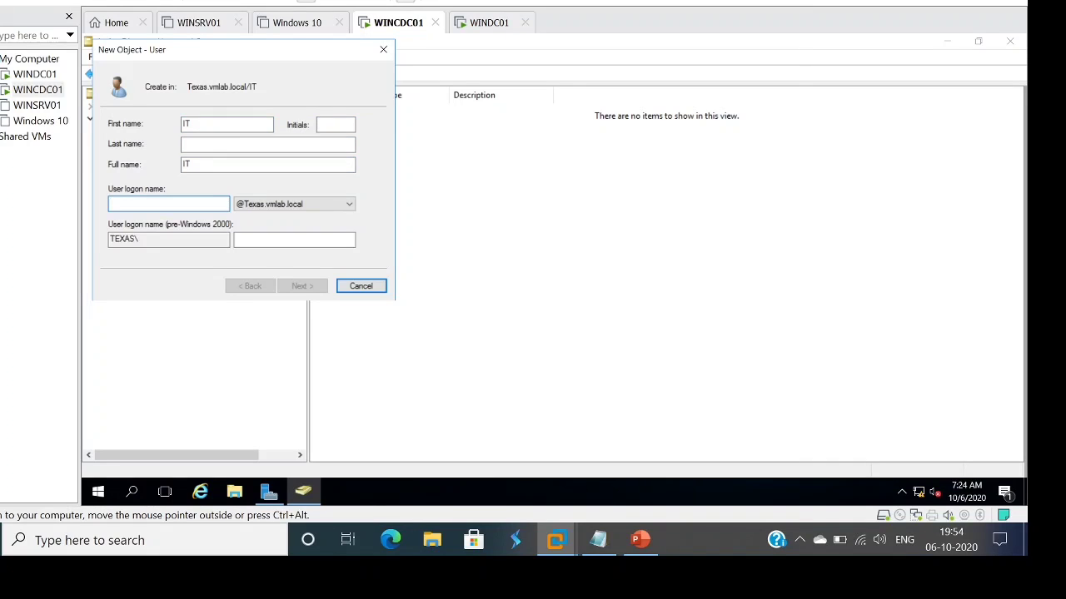
type("ITUser")
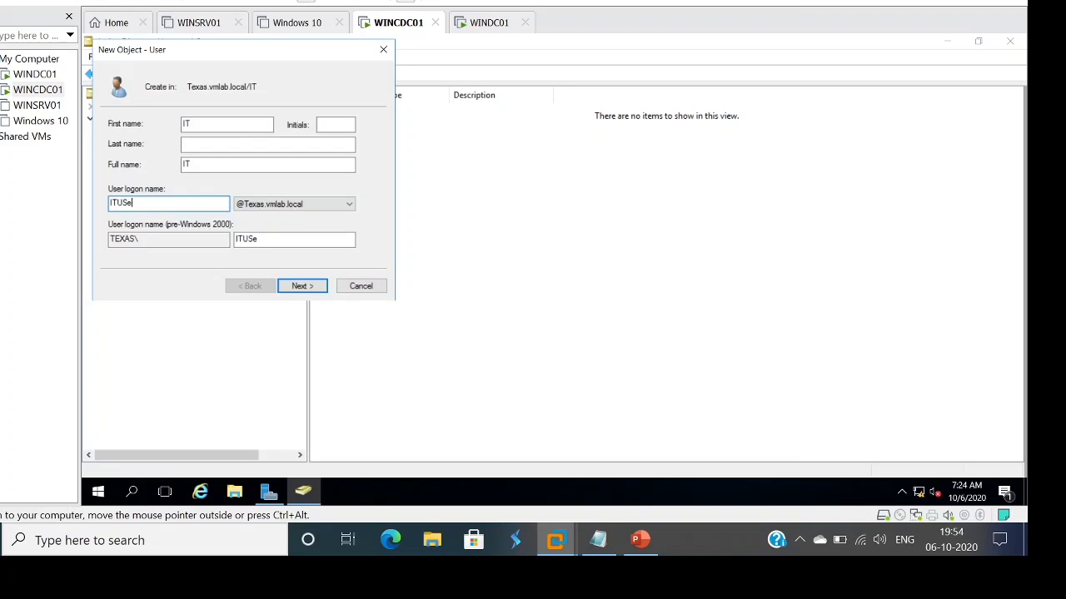
key("BackSpace")
key("BackSpace")
key("BackSpace")
type("user")
key("Return")
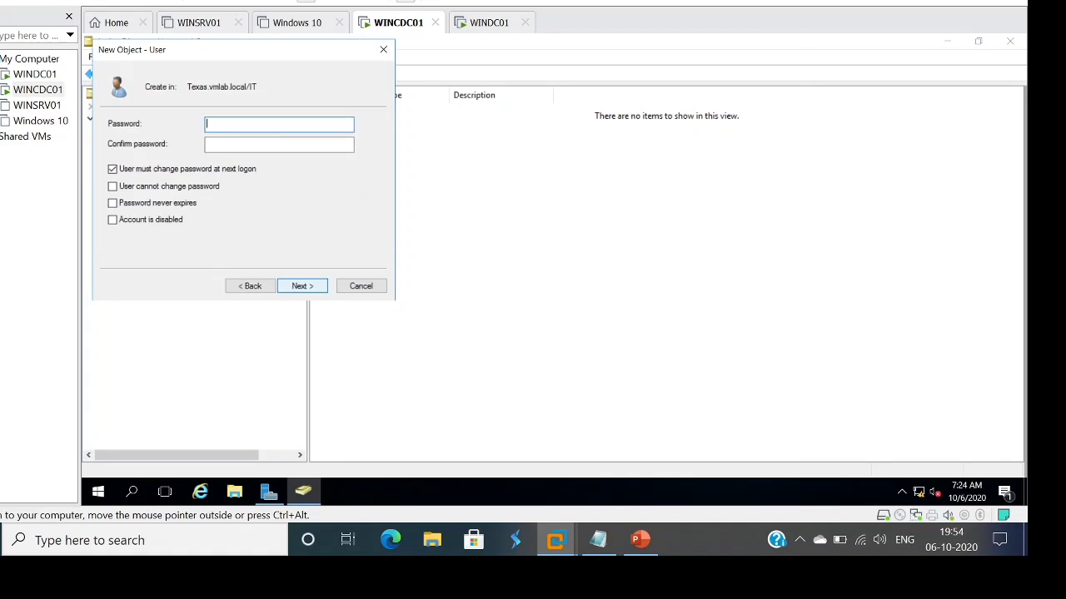
- Enter and confirm the user's password, disable the forced change at next logon, enable User cannot change password and Password never expires, and finish
type("•••••••••••")
key("Tab")
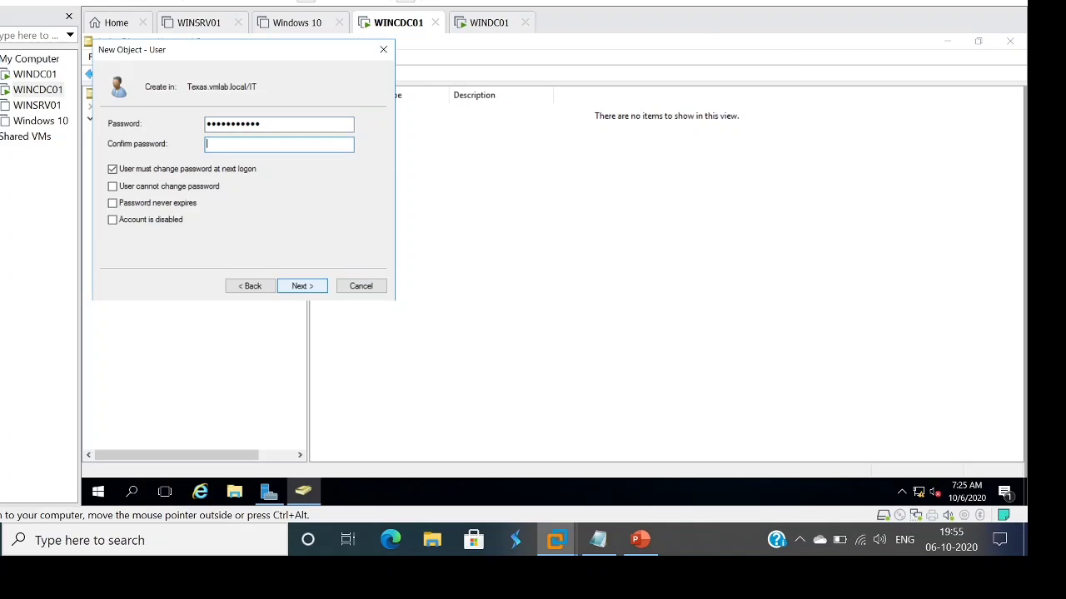
type("•••••••••••")
key("ctrl+alt")
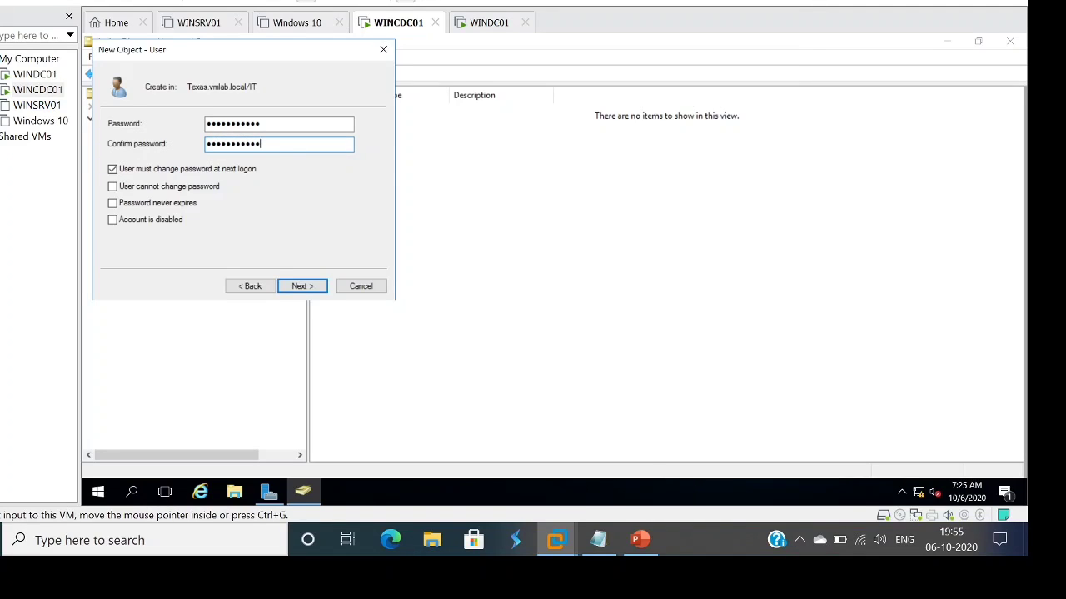
left_click(112, 169)
left_click(112, 186)
left_click(112, 203)
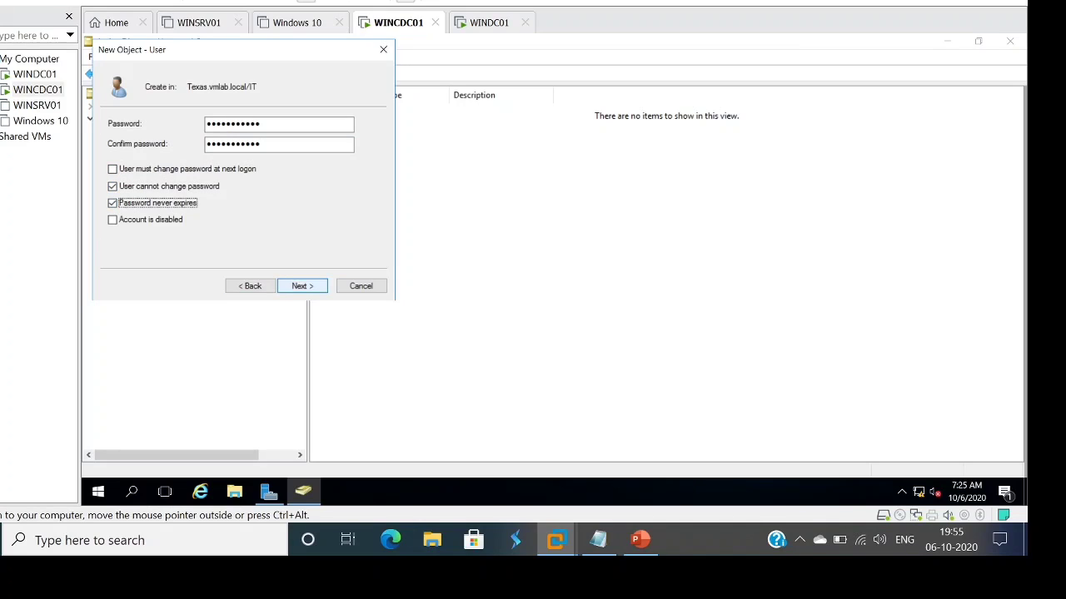
left_click(302, 286)
left_click(302, 286)
- Start a new user in the NON IT organizational unit with first name NIT and logon name NITUser, and proceed to the password settings
left_click(139, 218)
right_click(515, 167)
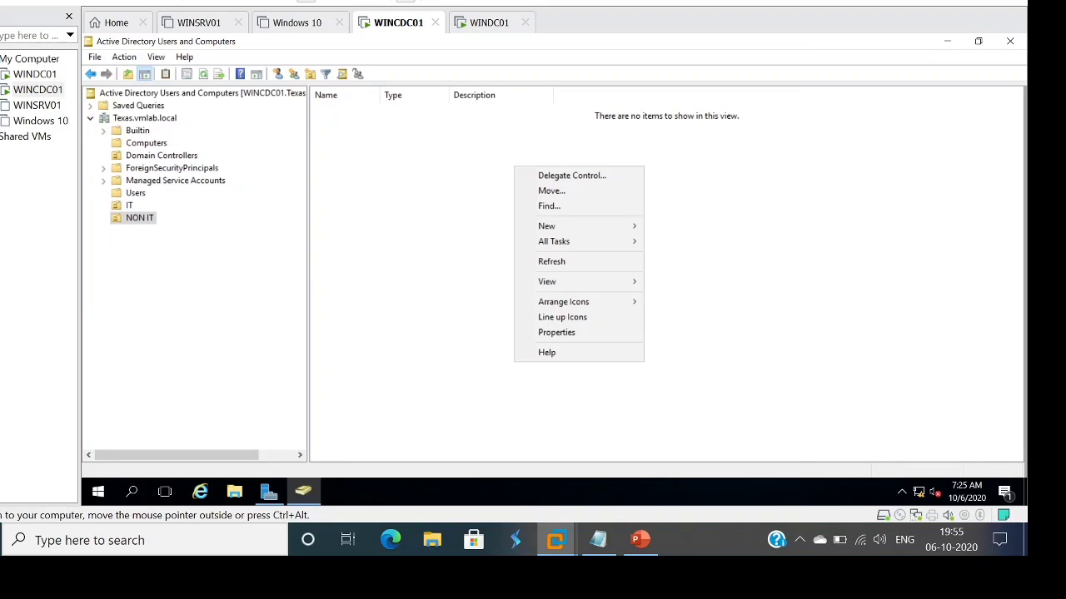
mouse_move(582, 242)
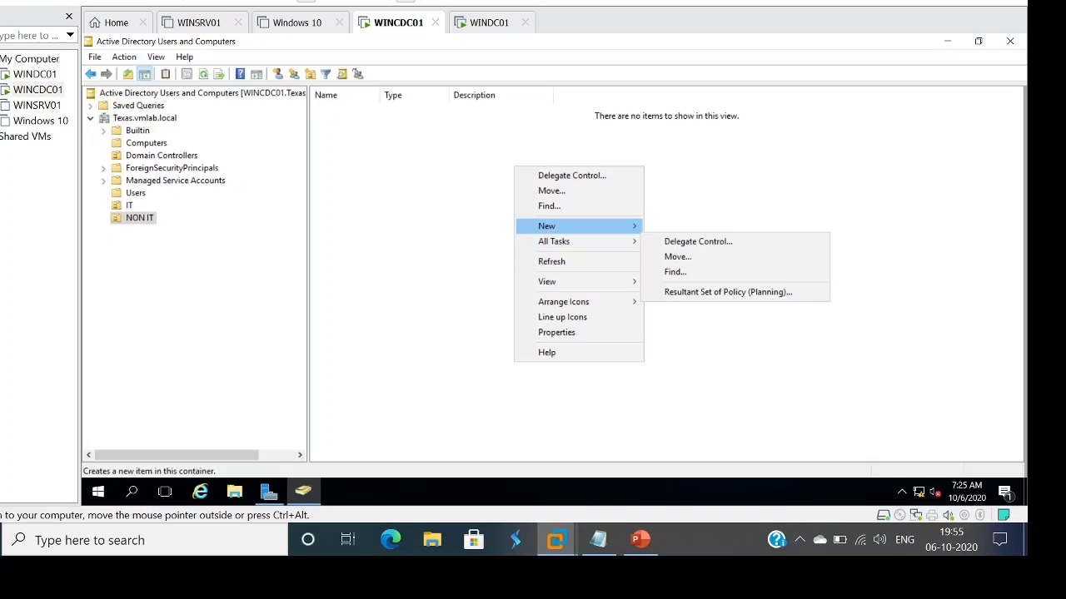
key("Return")
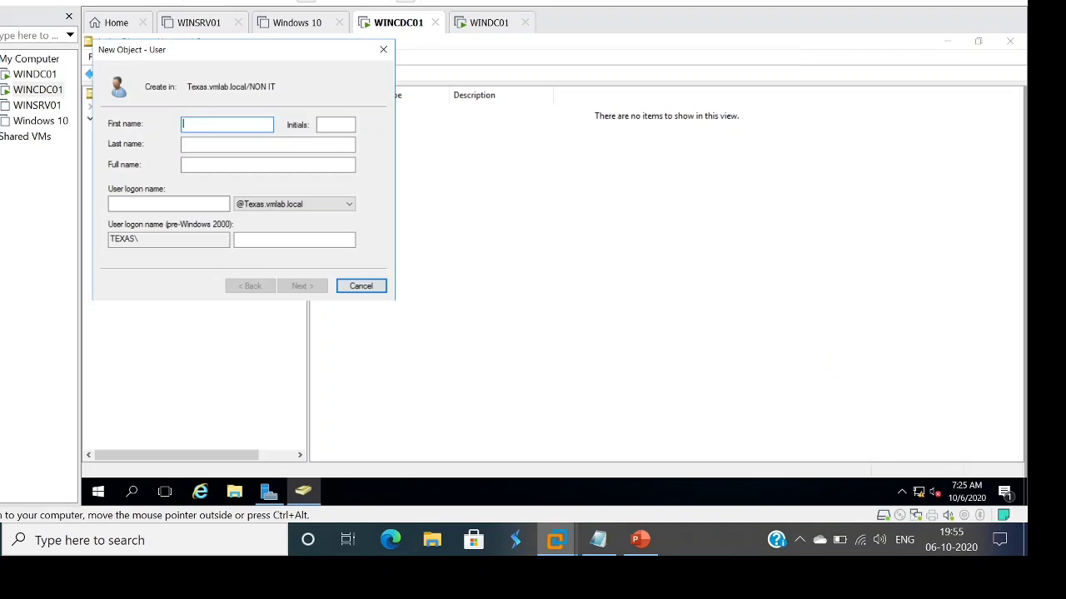
type("NIT")
key("Tab")
key("Tab")
key("Tab")
key("Tab")
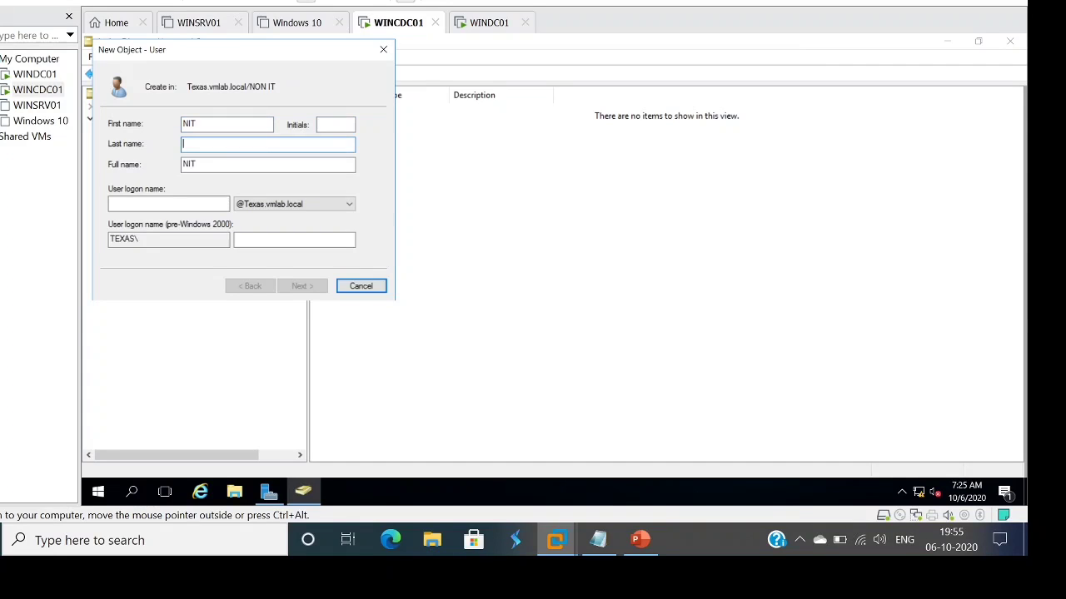
type("N")
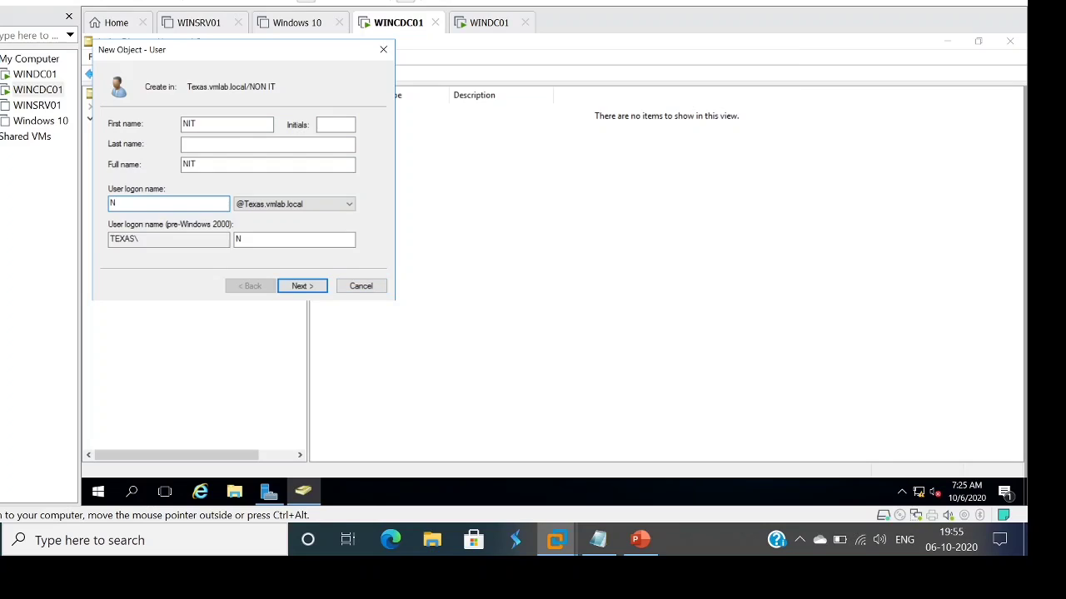
type("IT-U")
key("BackSpace")
key("BackSpace")
key("BackSpace")
type("TUser")
key("Return")
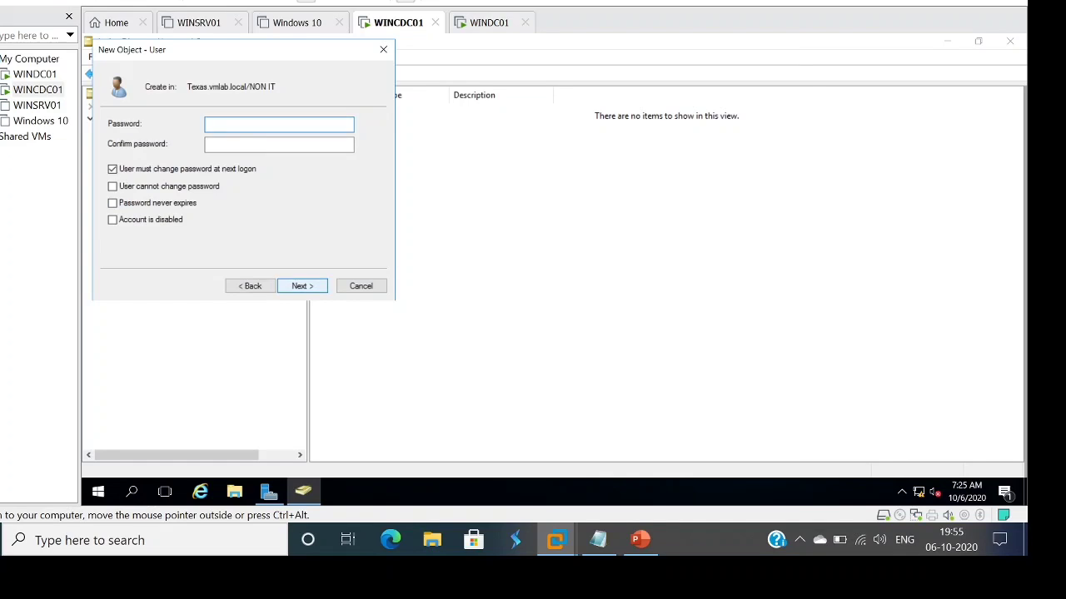
- Enter and confirm the NIT user's password, disable the forced change at next logon, enable User cannot change password and Password never expires, and finish
type("•••••••••••")
key("Tab")
type("•••••••••••")
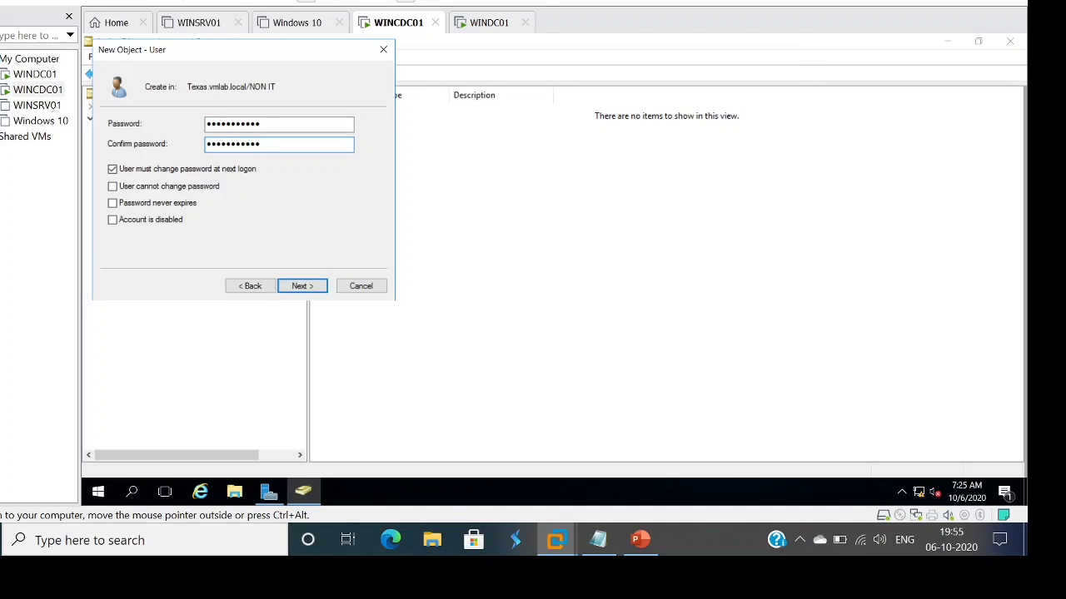
key("Tab")
key("space")
key("Tab")
key("space")
left_click(113, 203)
left_click(302, 286)
left_click(302, 287)
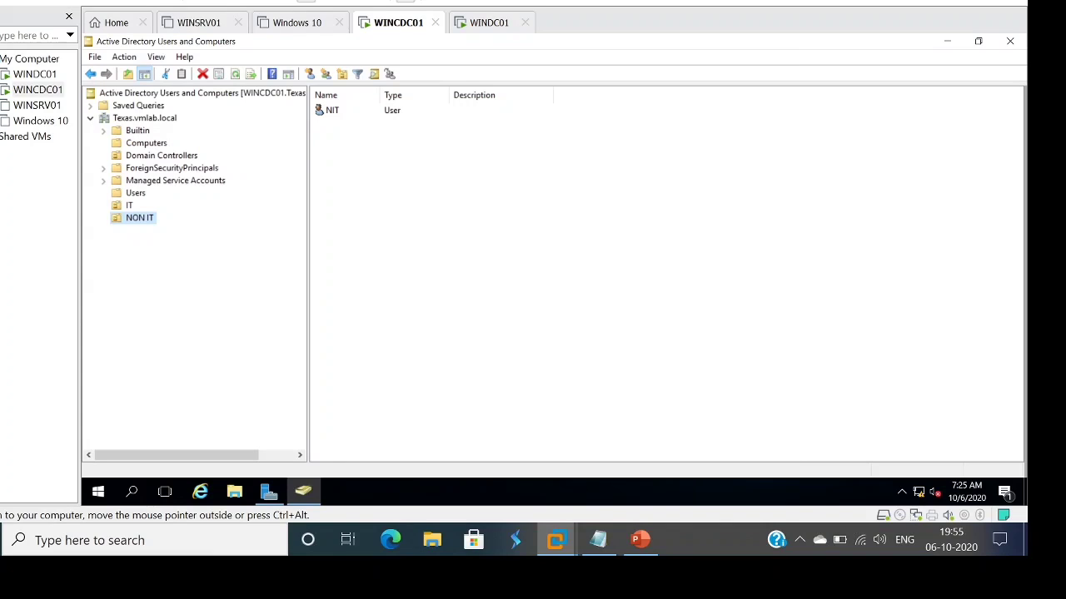
- Change the managed domain from Texas.vmlab.local to the parent domain vmlab.local by browsing the available domains
left_click(129, 205)
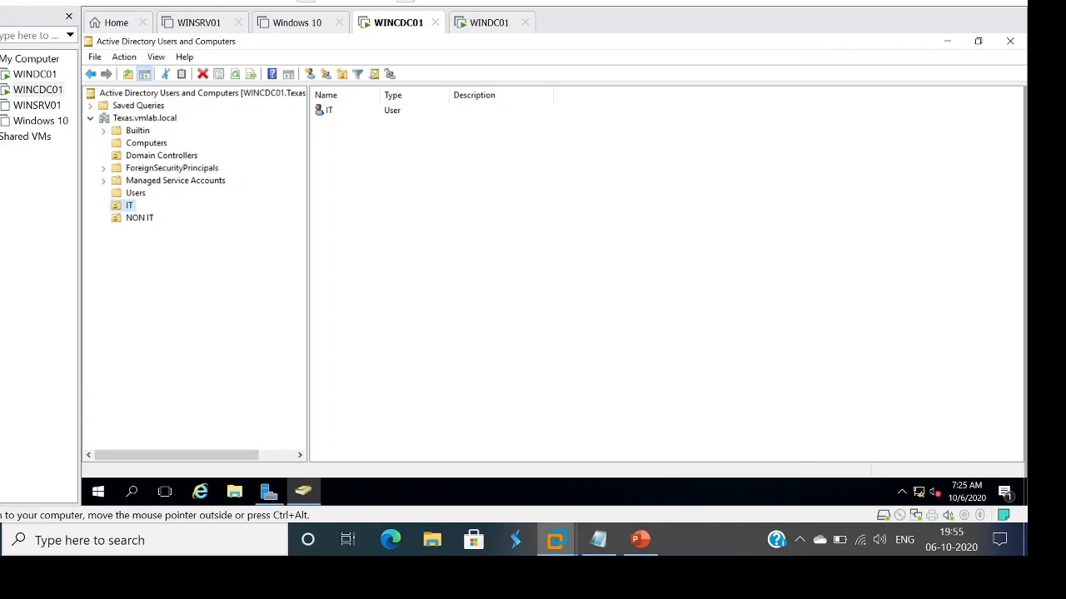
left_click(499, 225)
left_click(144, 119)
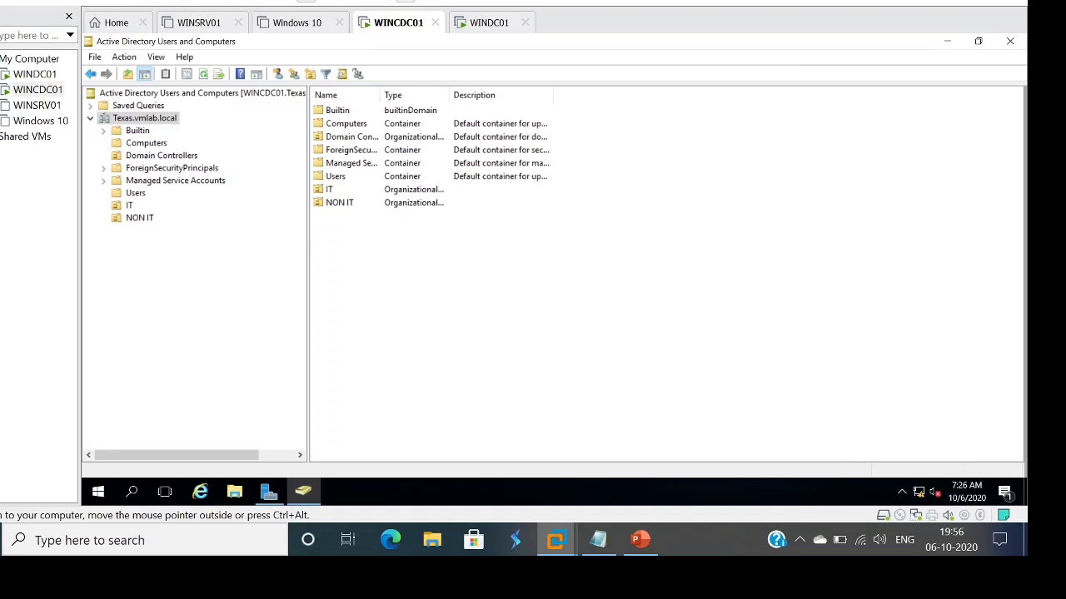
right_click(130, 118)
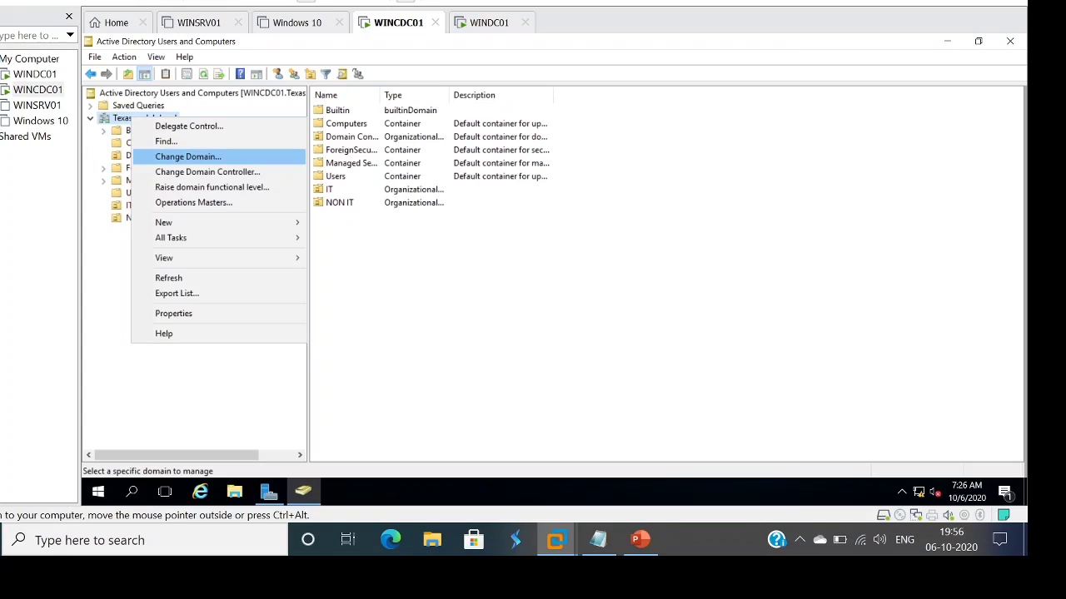
key("Return")
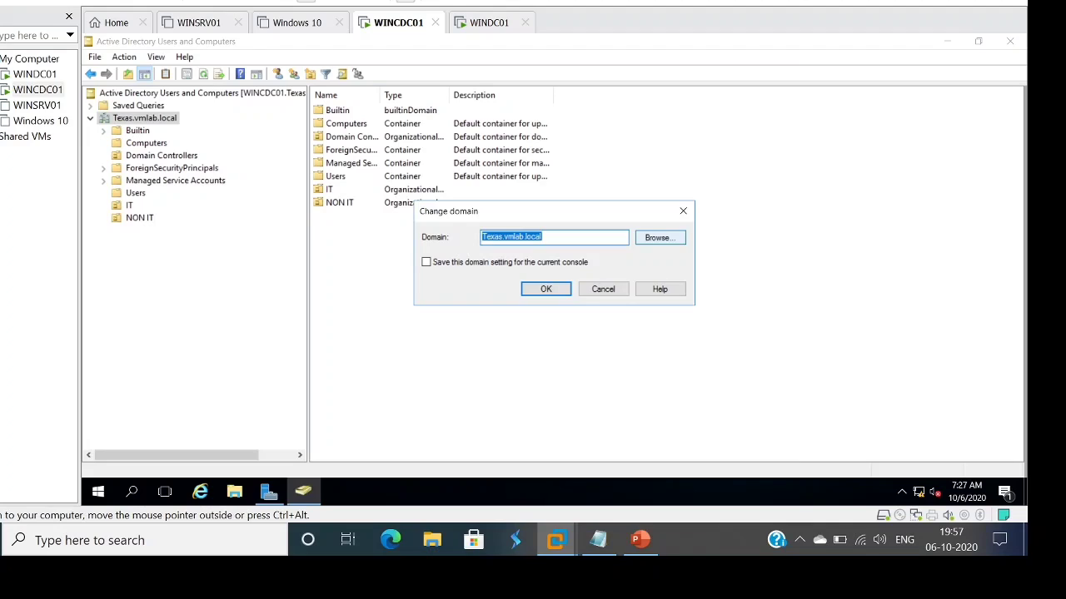
left_click(657, 238)
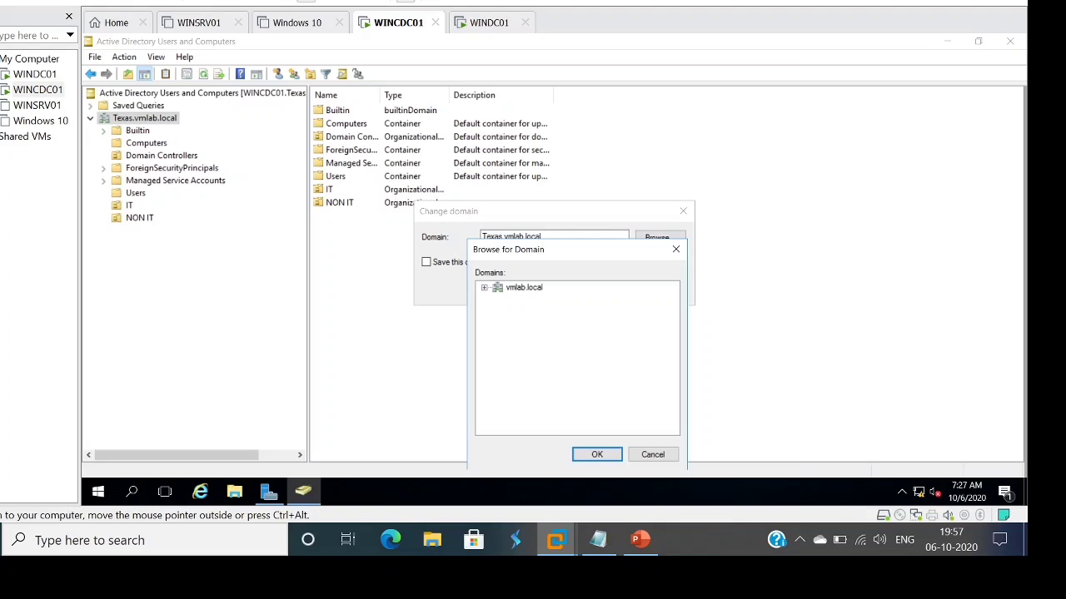
left_click(523, 289)
left_click(597, 454)
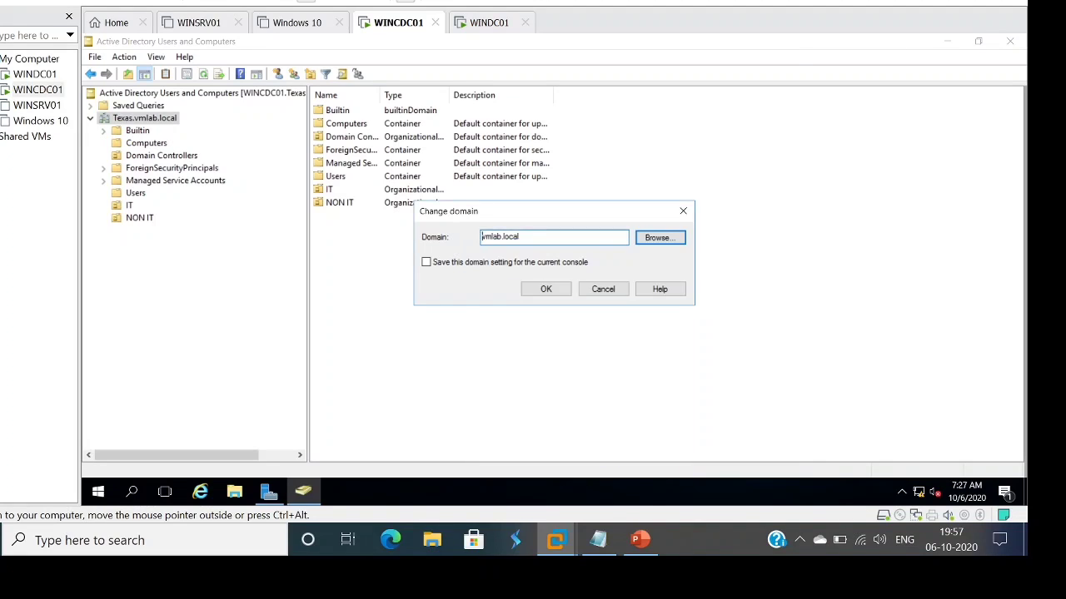
left_click(545, 289)
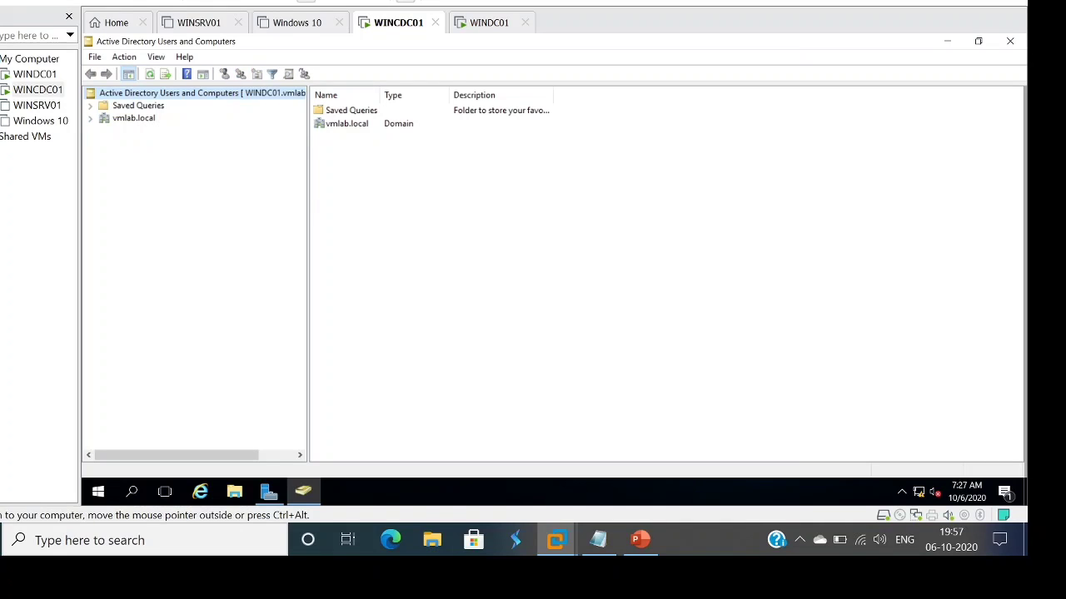
- Expand vmlab.local and examine its contents, the actions available on the domain, the UK organizational unit and the Domain Controllers
left_click(91, 118)
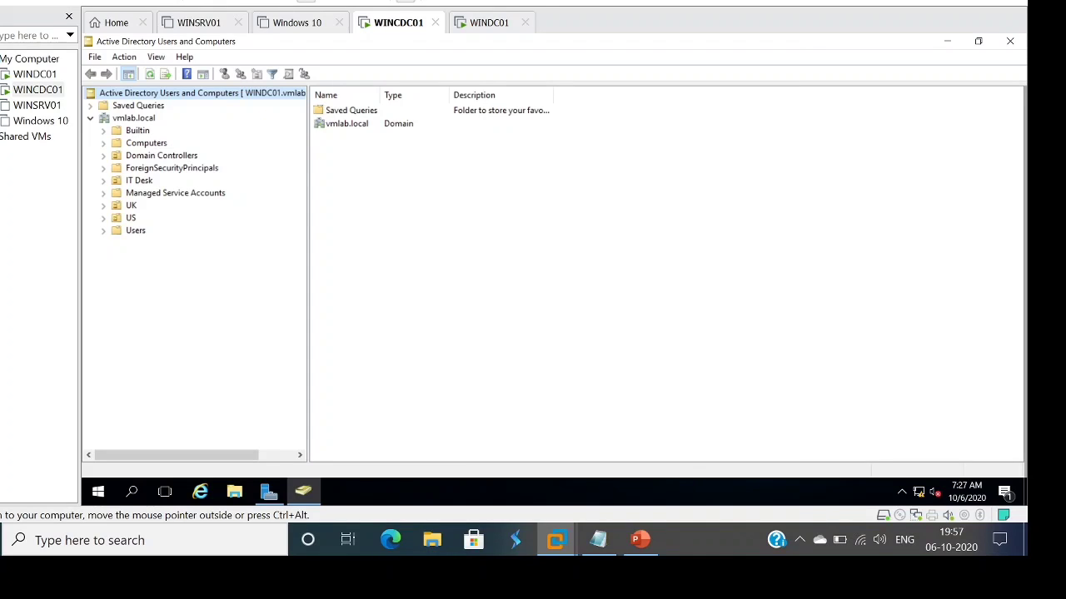
left_click(133, 119)
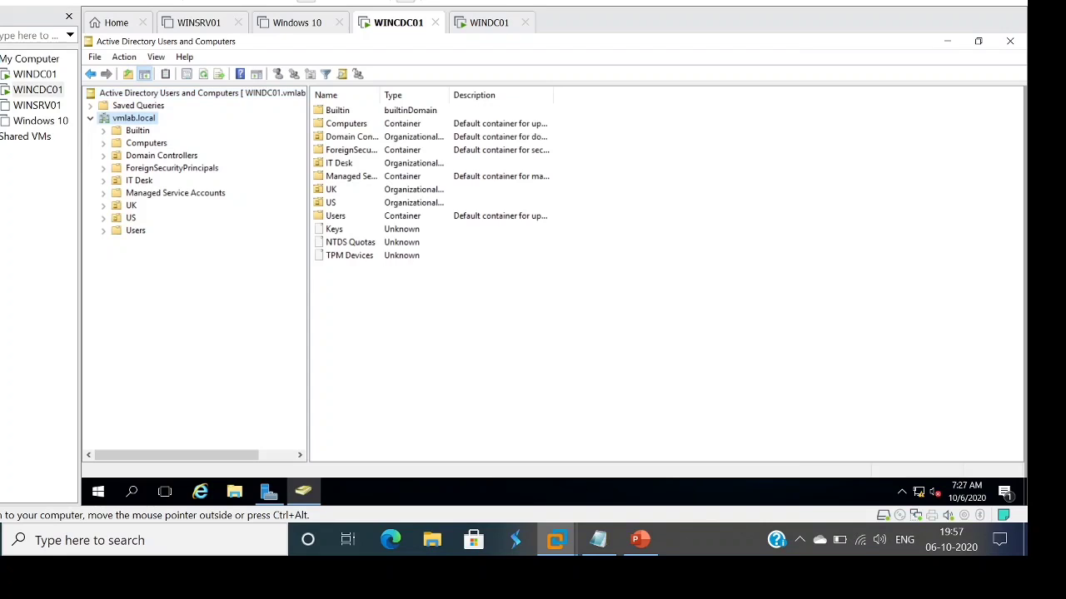
right_click(140, 121)
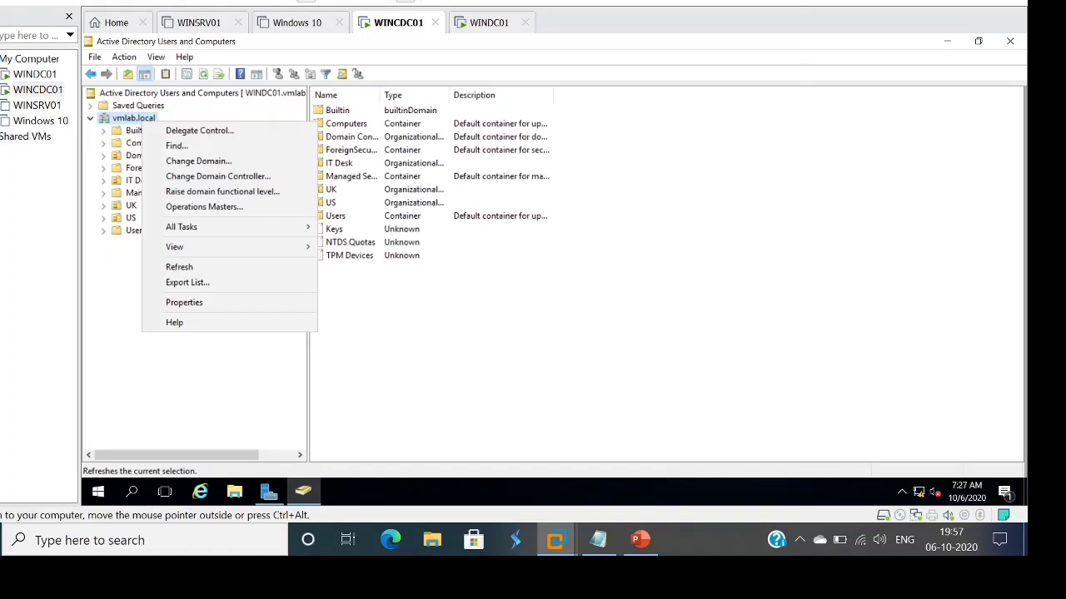
left_click(407, 324)
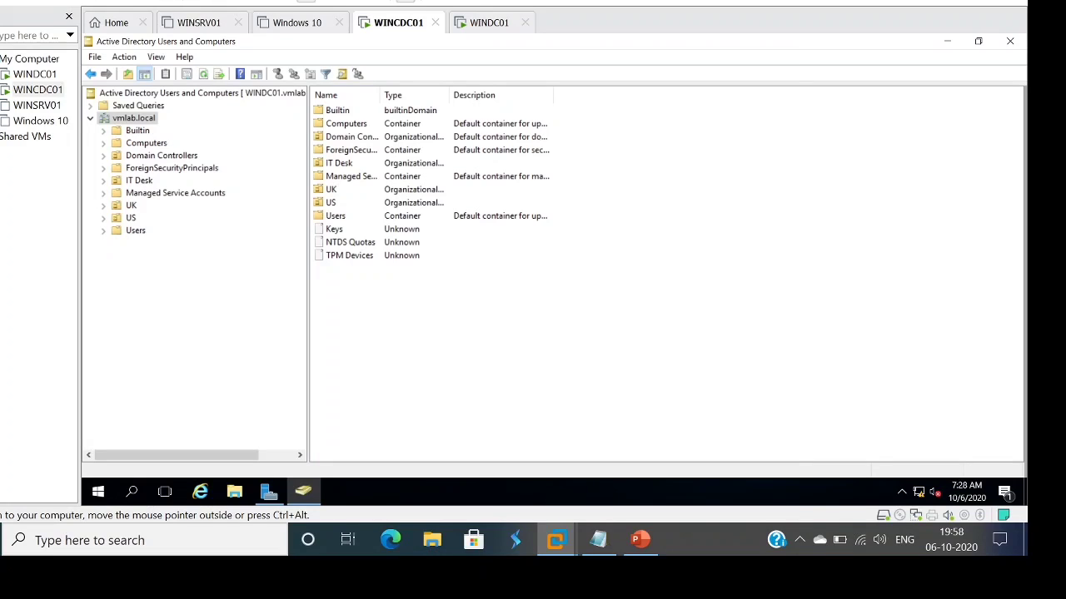
left_click(131, 206)
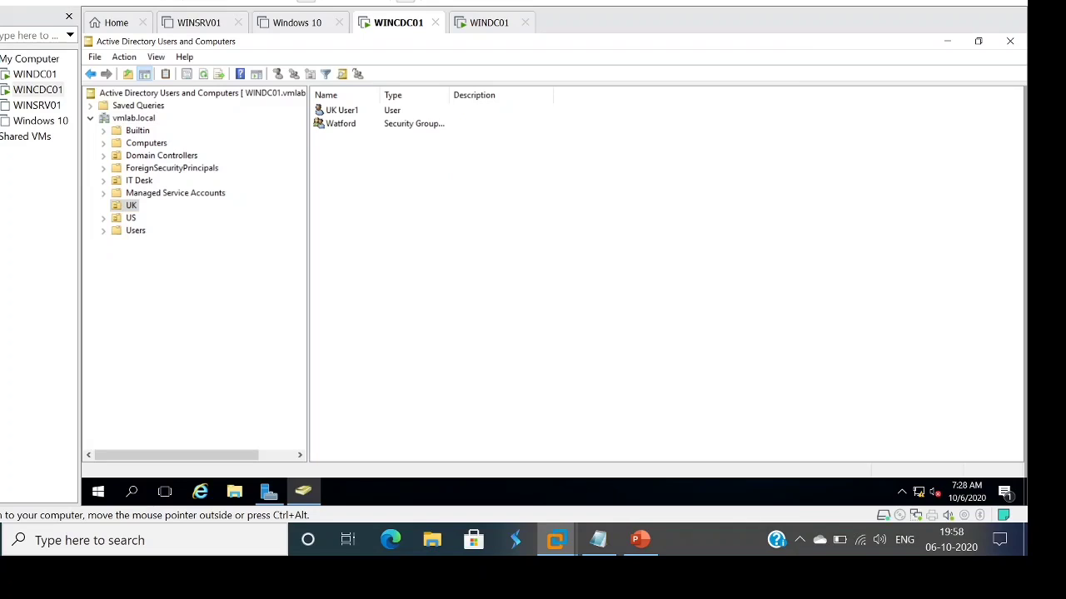
left_click(161, 155)
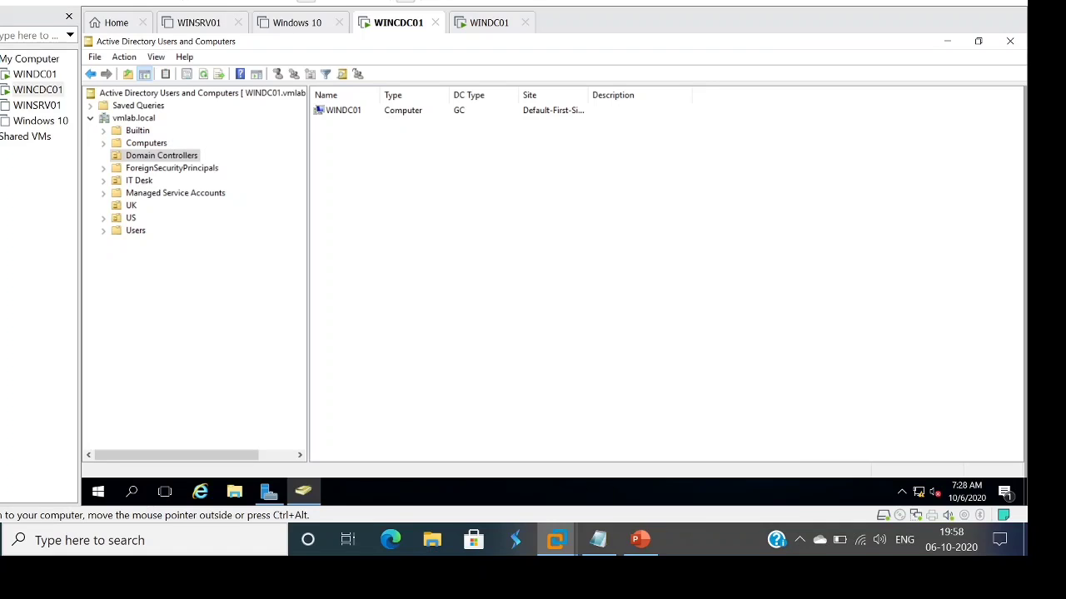
left_click(161, 156)
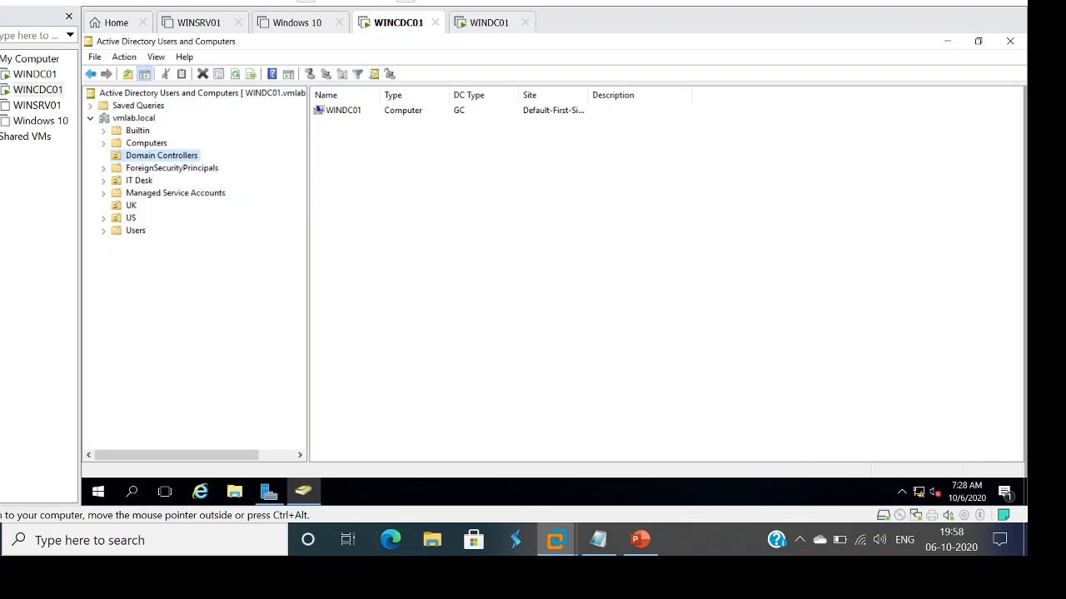
left_click(483, 223)
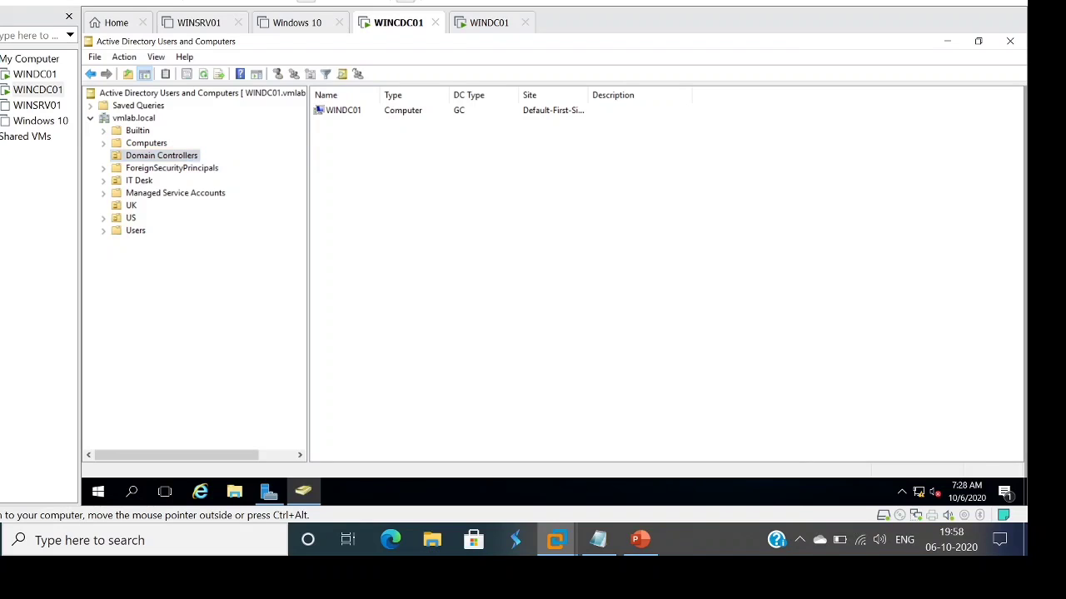